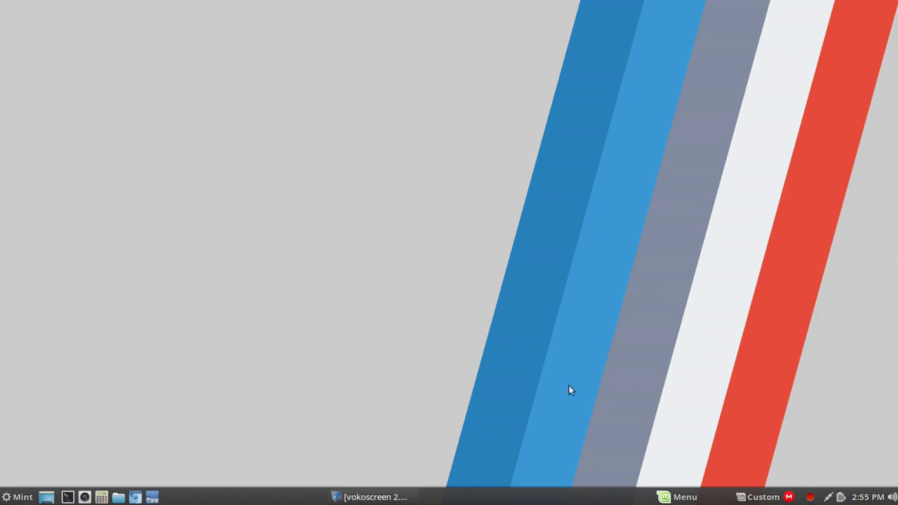
Step: Open the default Cinnamon menu and view the Menu applet's About information
click(664, 498)
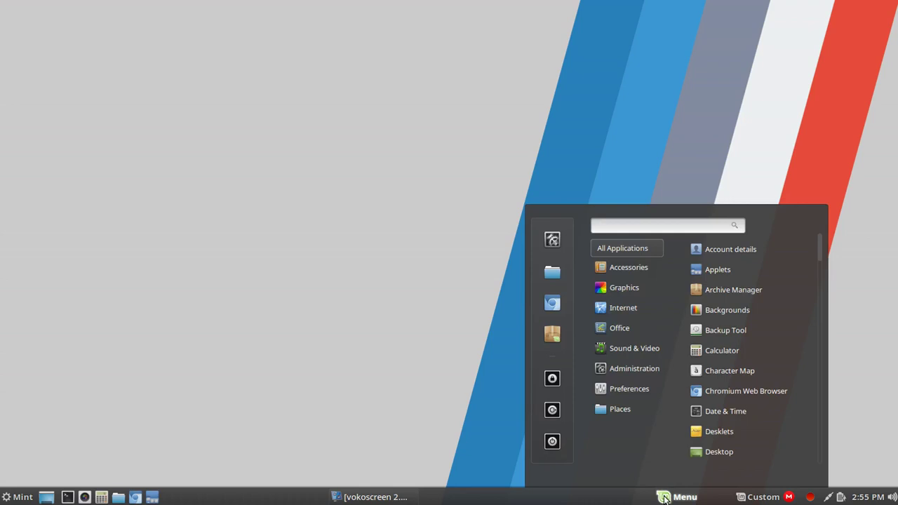
right_click(664, 497)
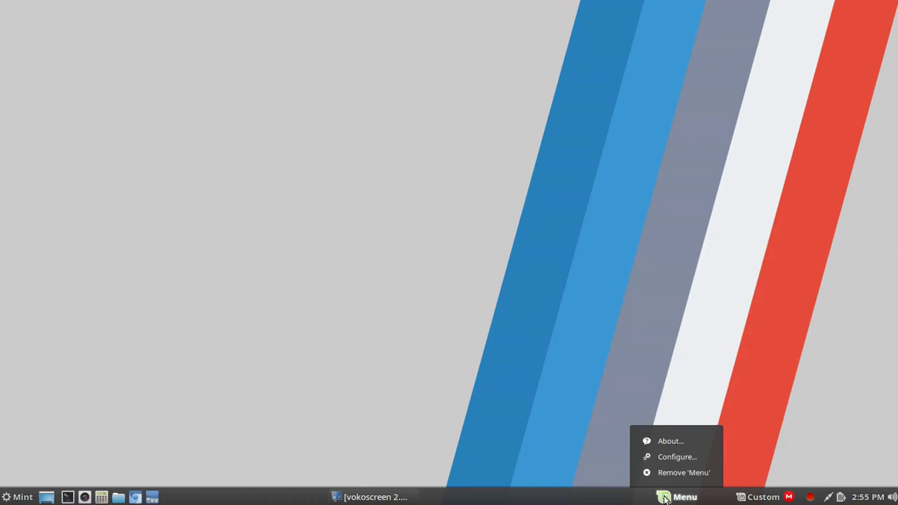
click(666, 440)
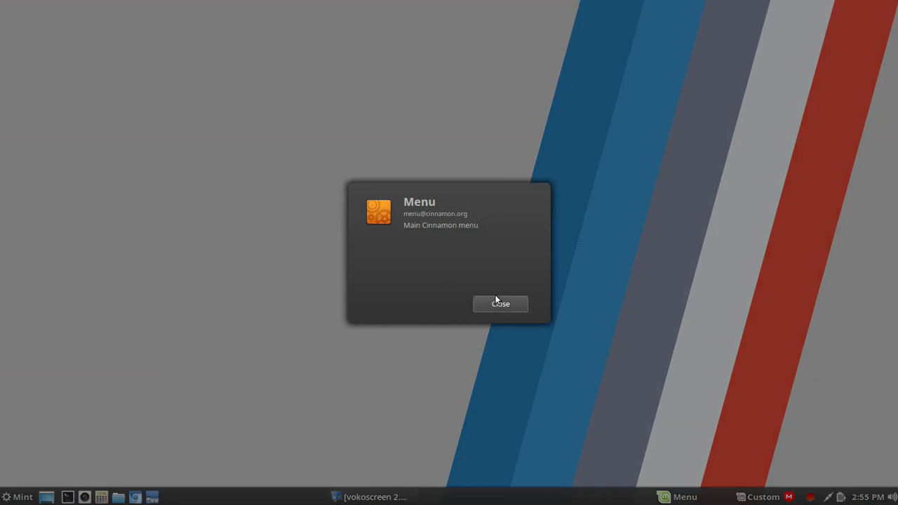
click(519, 306)
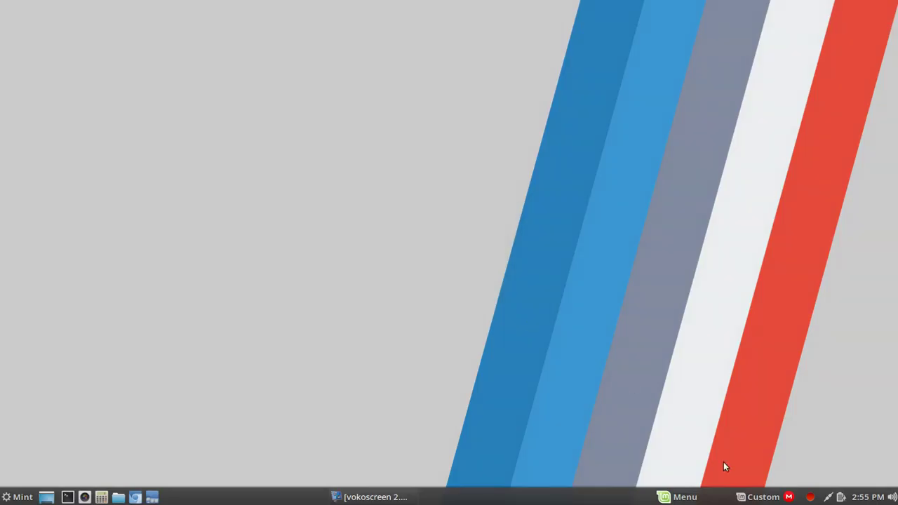
Step: View the About information of the Custom Cinnamon Menu applet
right_click(751, 500)
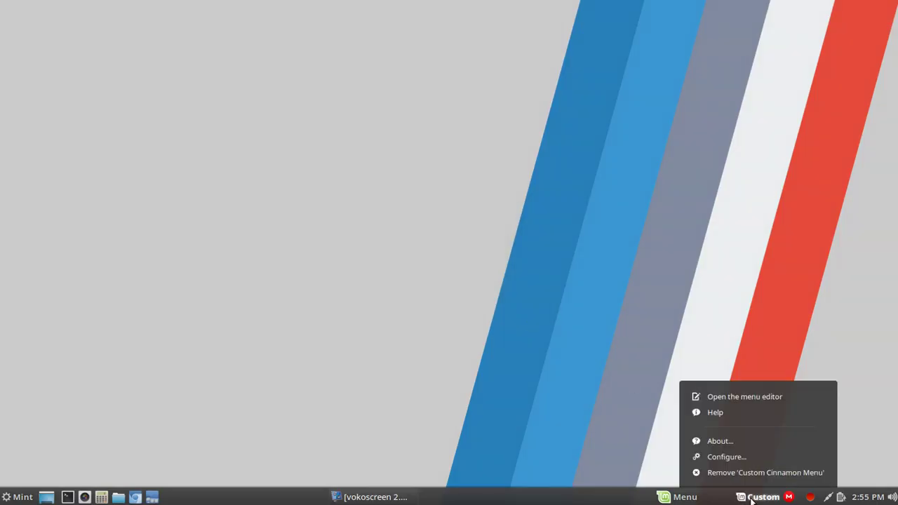
click(721, 441)
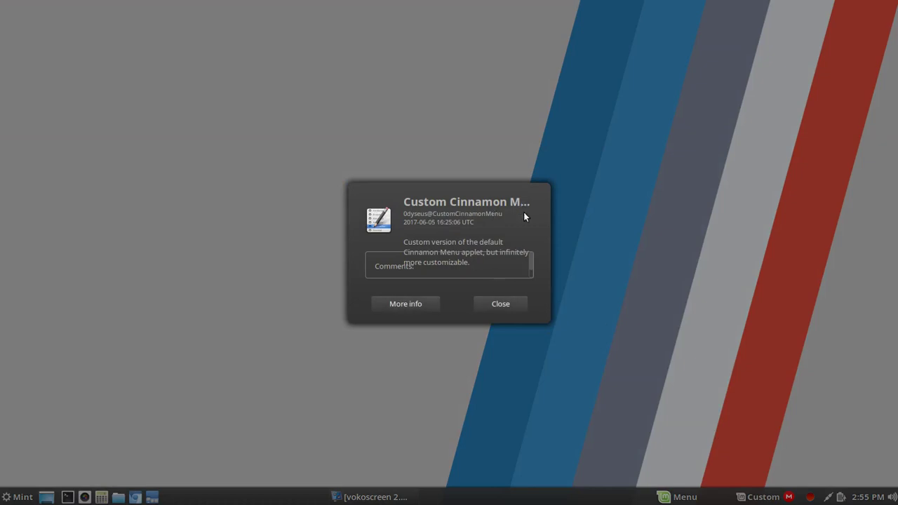
click(506, 306)
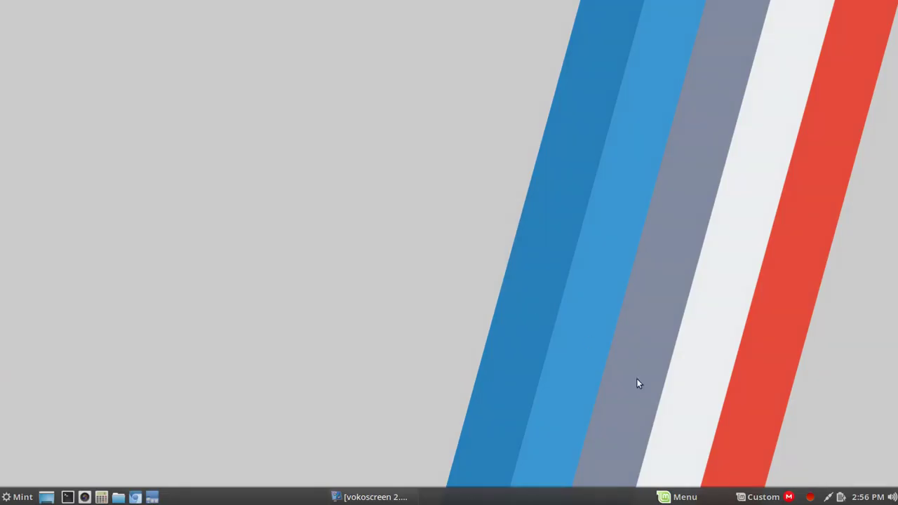
Step: Open the Custom Cinnamon Menu and look through its application categories, such as Accessories and Administration
click(746, 498)
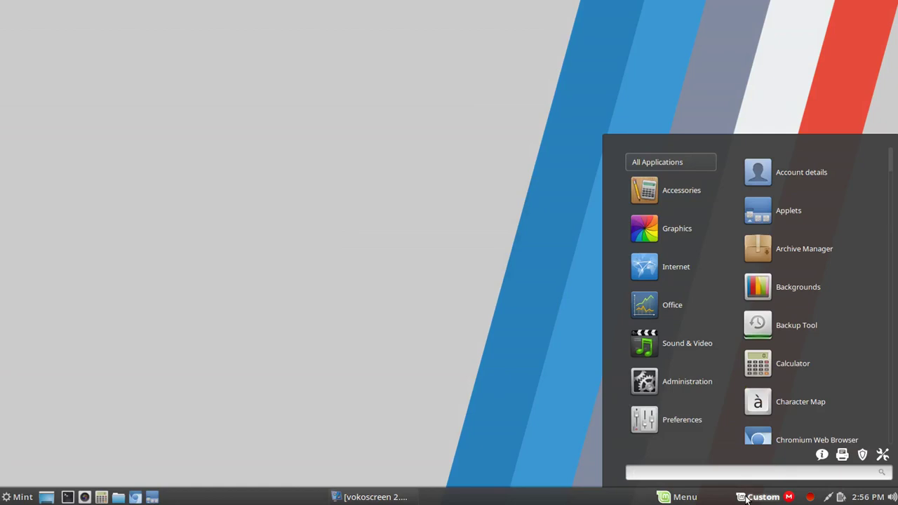
mouse_move(701, 300)
mouse_move(678, 218)
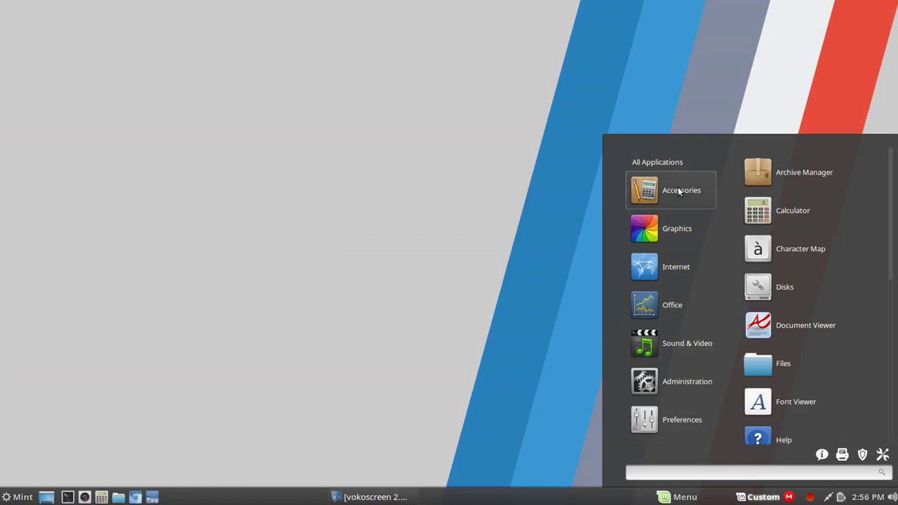
mouse_move(660, 414)
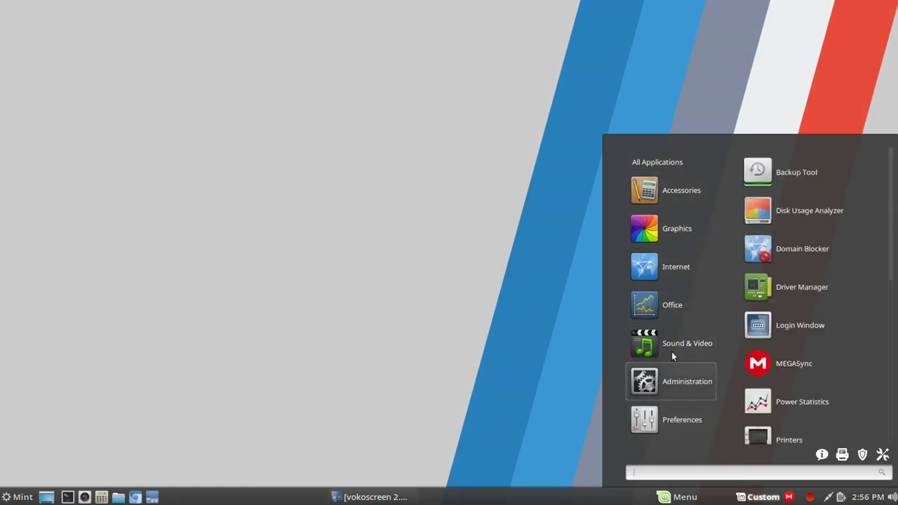
click(525, 277)
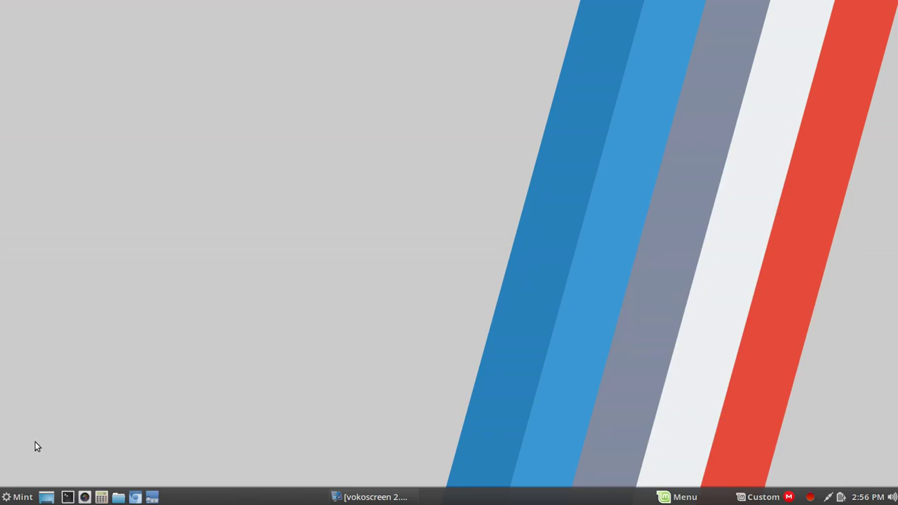
Step: View the Cinnamenu applet's settings and its About information
right_click(21, 499)
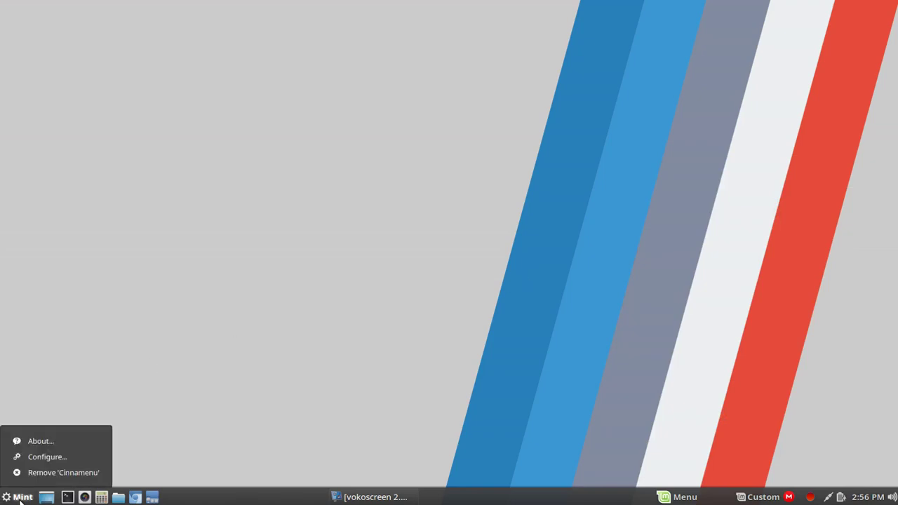
click(37, 457)
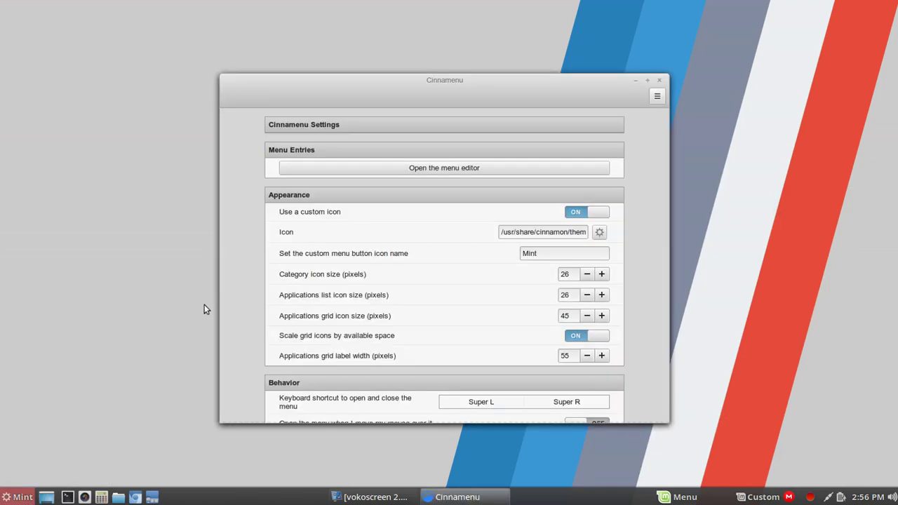
click(659, 80)
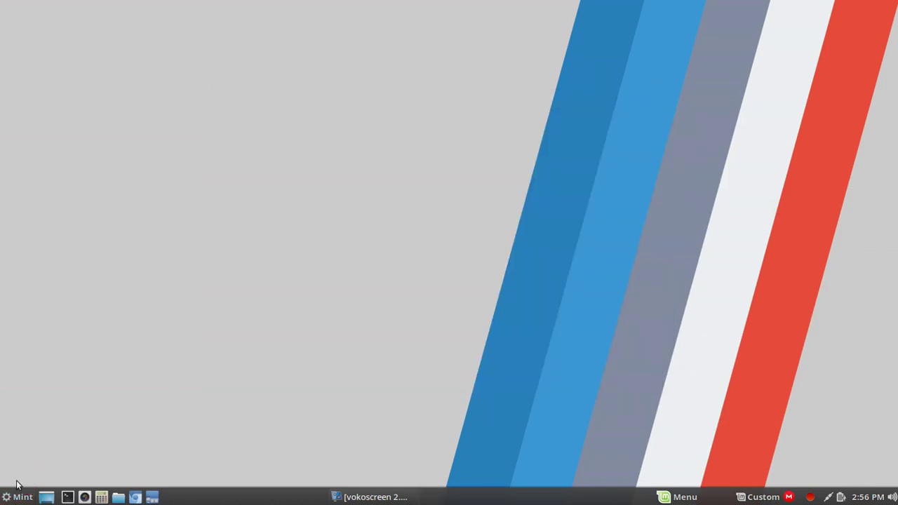
right_click(20, 497)
click(29, 439)
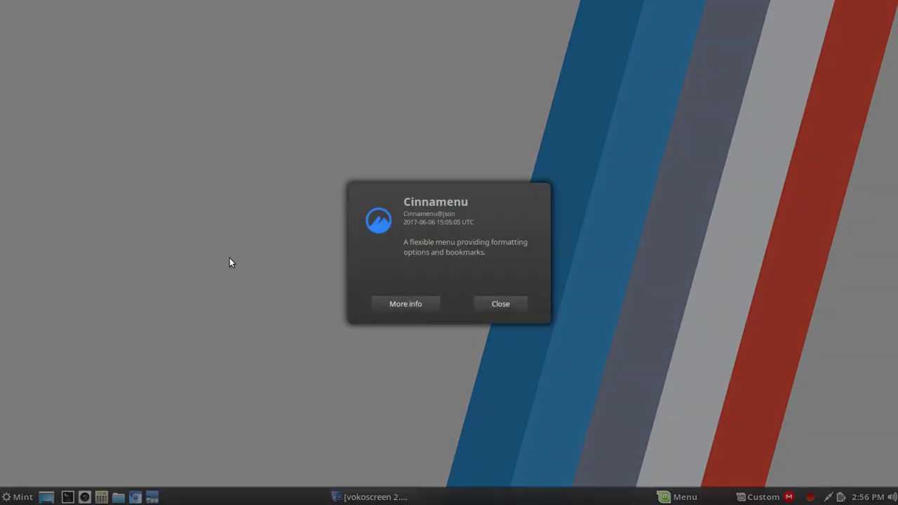
click(503, 304)
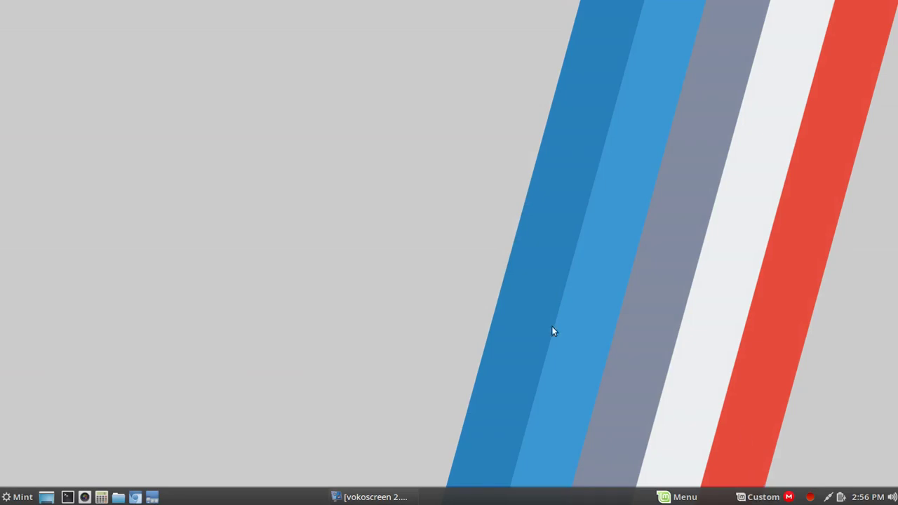
Step: Look through the installed applets and the applets available online in the Applets manager, and close it
click(153, 497)
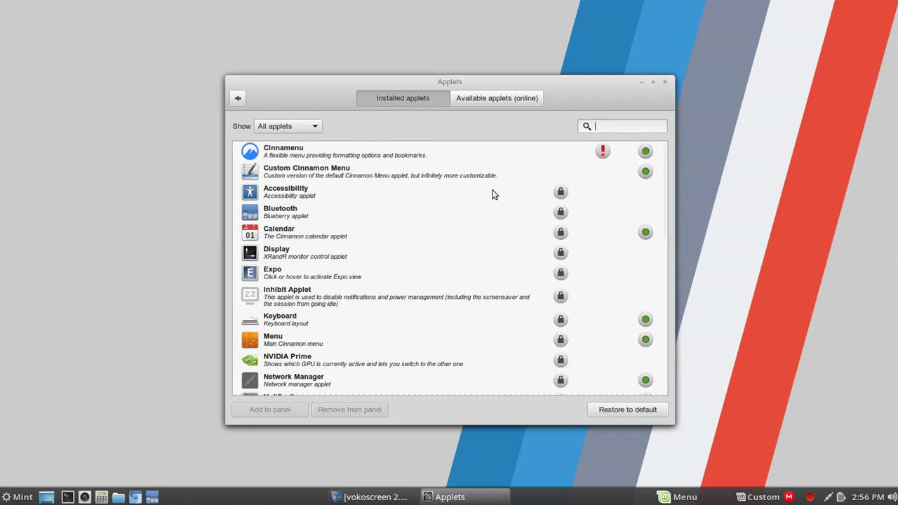
scroll(454, 190, down, 5)
scroll(453, 190, up, 5)
click(496, 100)
scroll(436, 195, down, 2)
scroll(436, 195, down, 12)
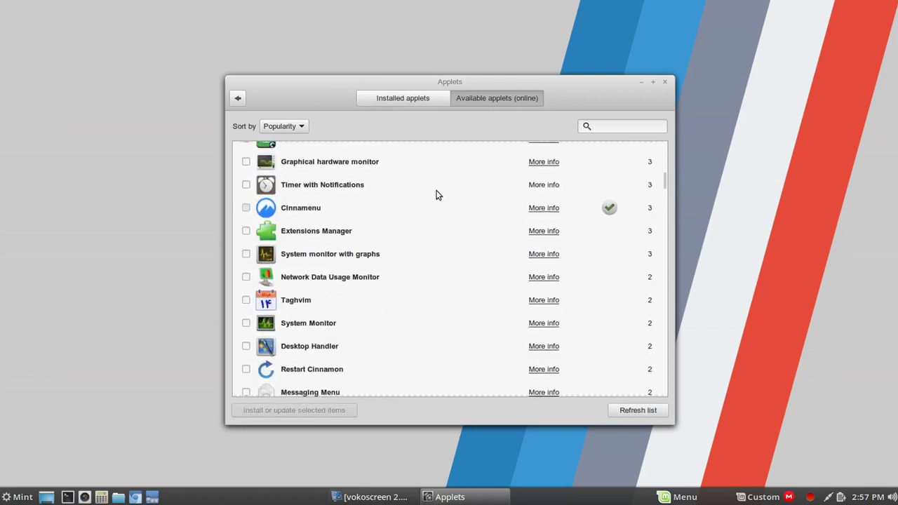
scroll(436, 195, down, 16)
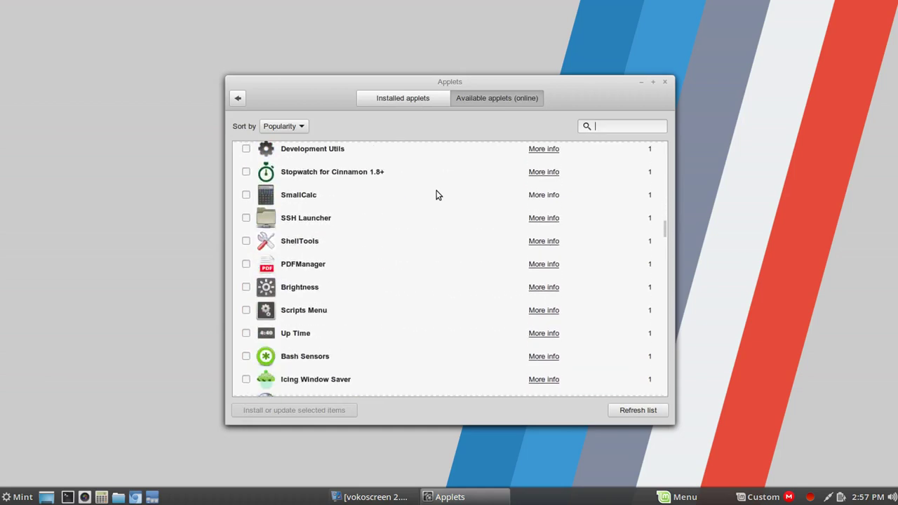
scroll(436, 195, down, 16)
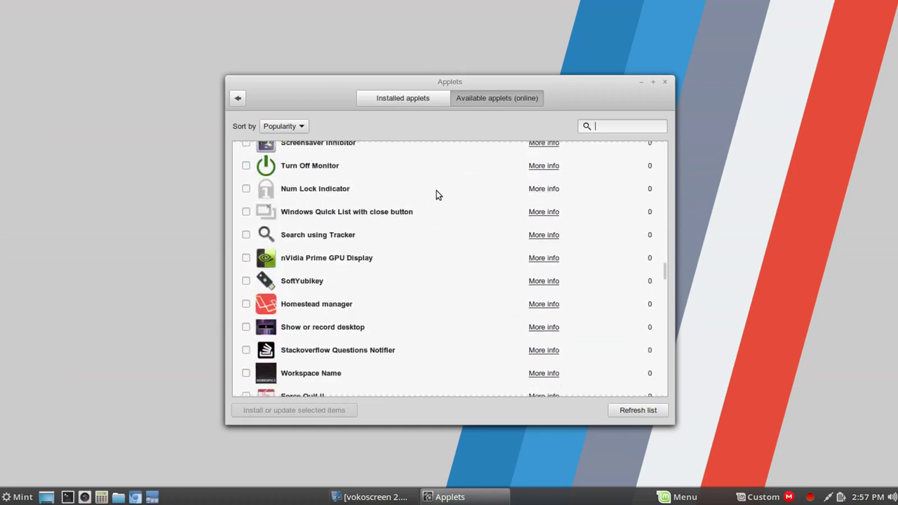
scroll(436, 195, down, 14)
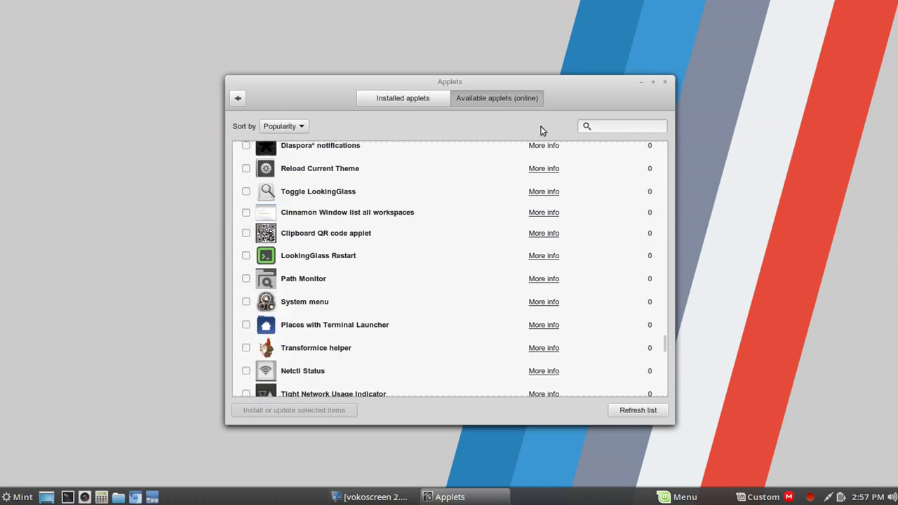
click(665, 83)
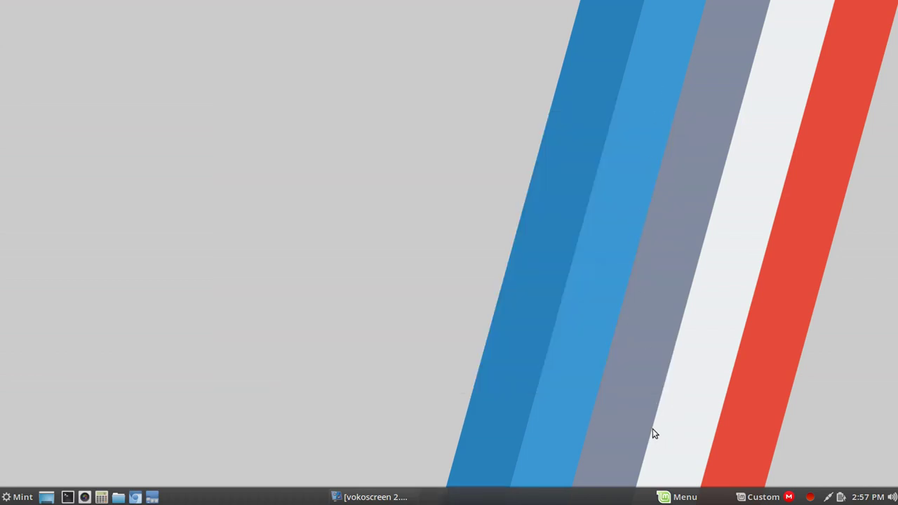
Step: Turn on the custom icon in the panel settings of the default Menu applet
click(671, 499)
right_click(668, 499)
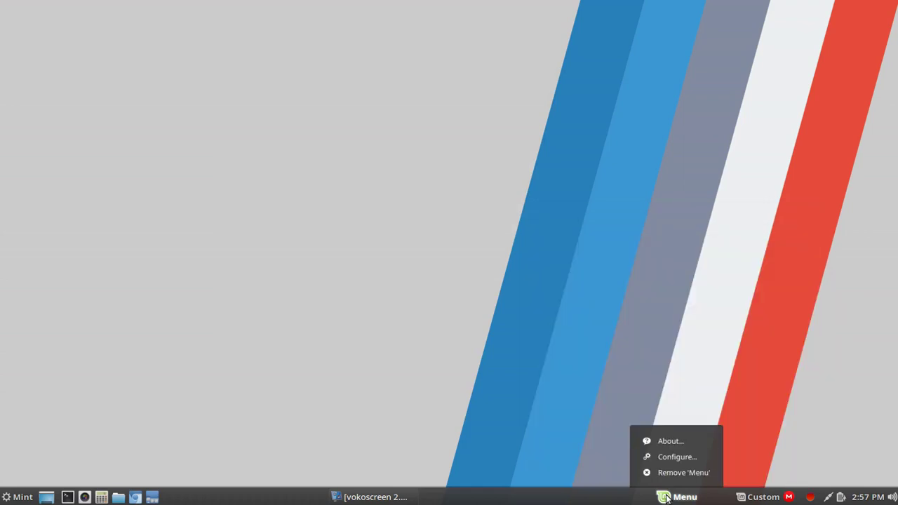
click(668, 457)
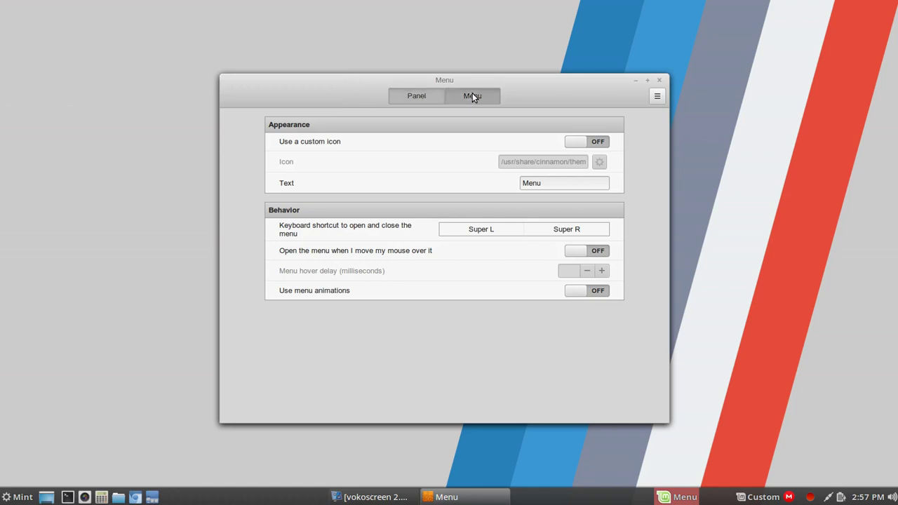
click(417, 100)
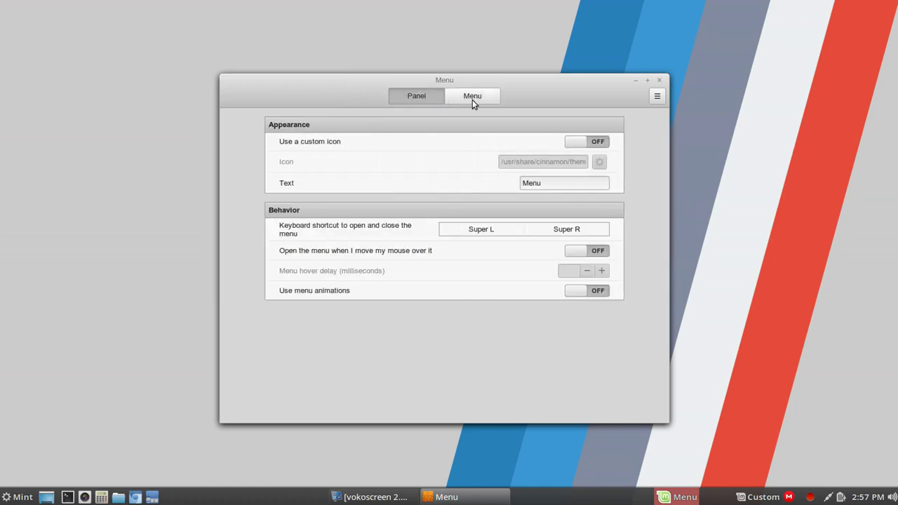
click(472, 100)
click(414, 100)
click(598, 142)
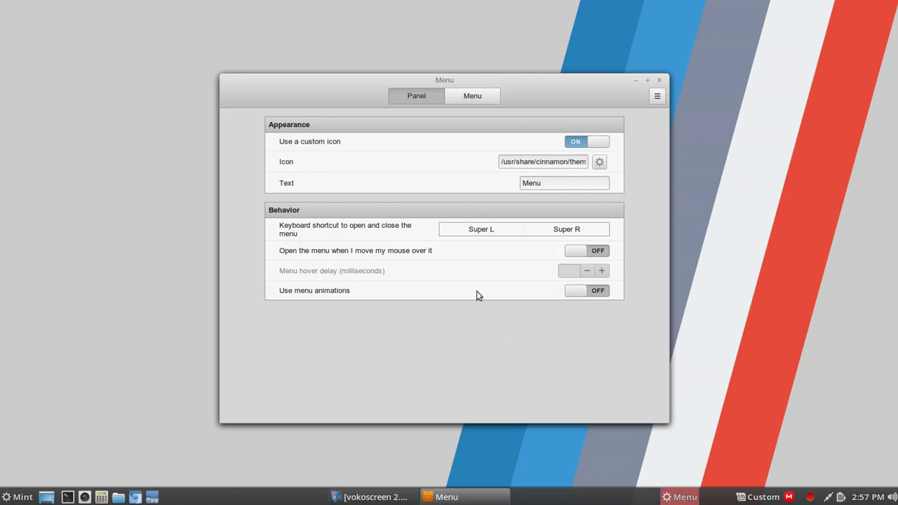
Step: Enable opening the menu when the mouse moves over it, and enable menu animations
click(563, 184)
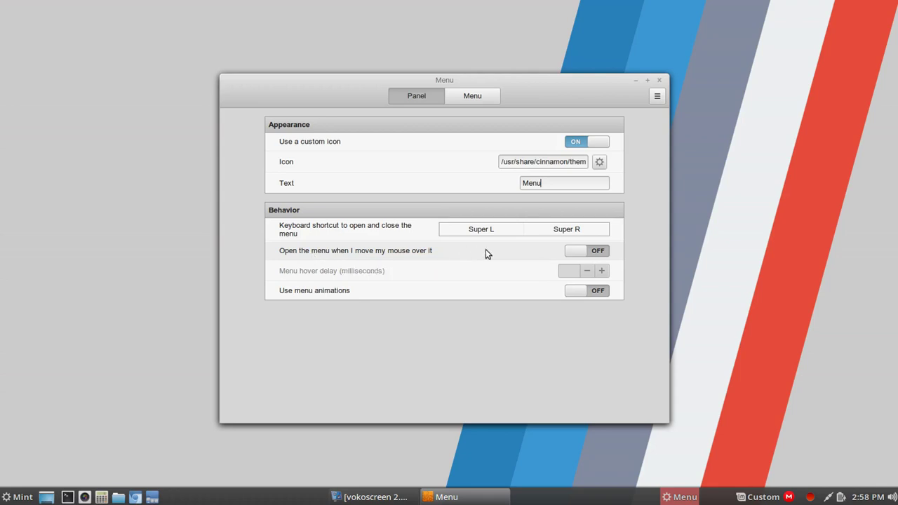
click(591, 252)
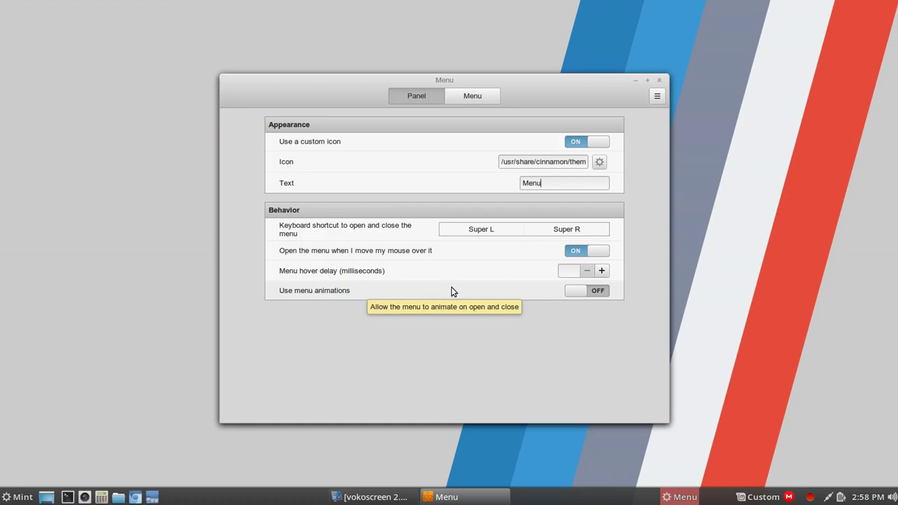
click(597, 292)
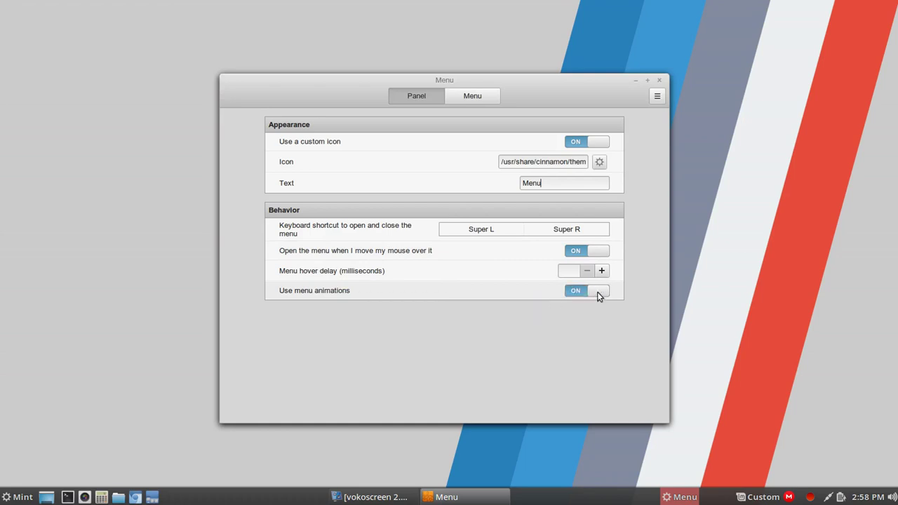
Step: Check the Menu applet's category icons, and turn off showing category icons and showing favorites and quit options
click(478, 98)
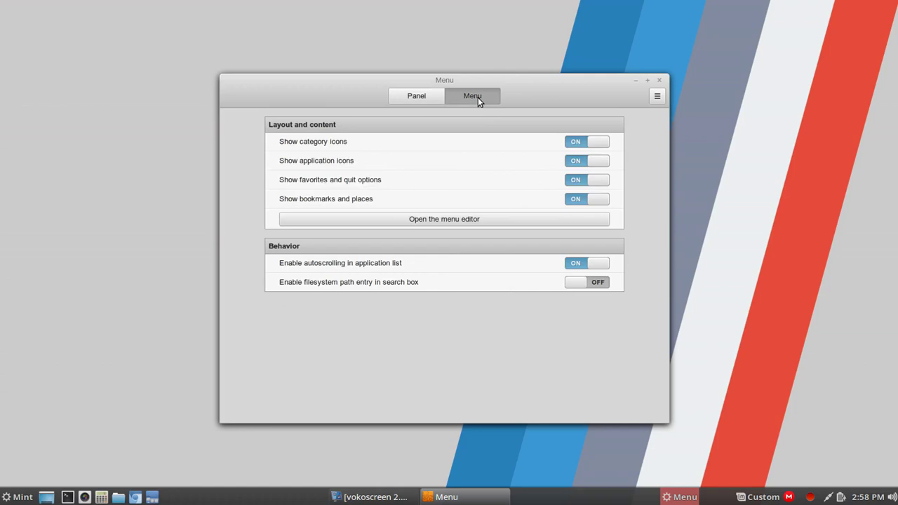
mouse_move(334, 143)
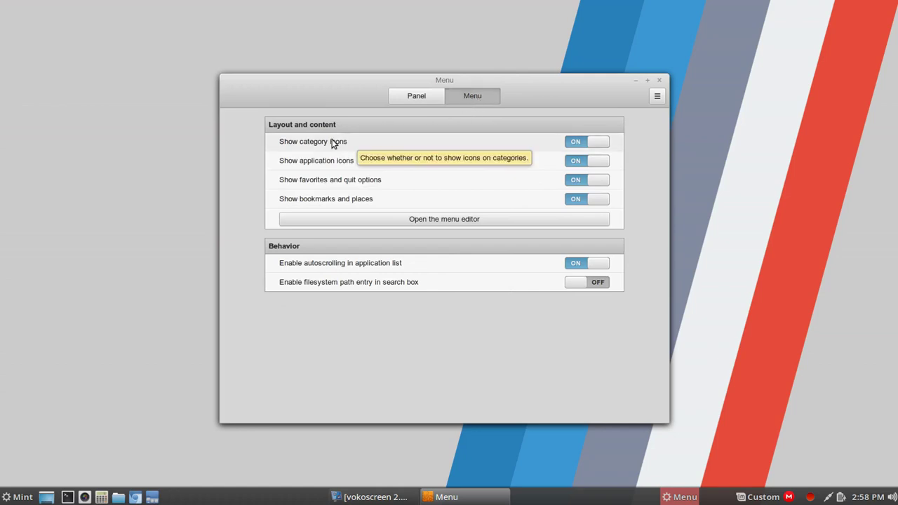
click(675, 497)
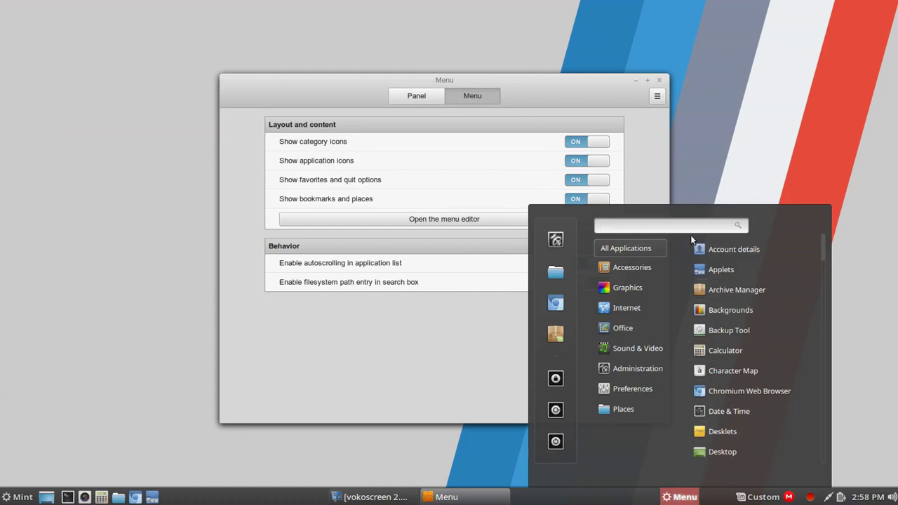
mouse_move(602, 272)
click(447, 238)
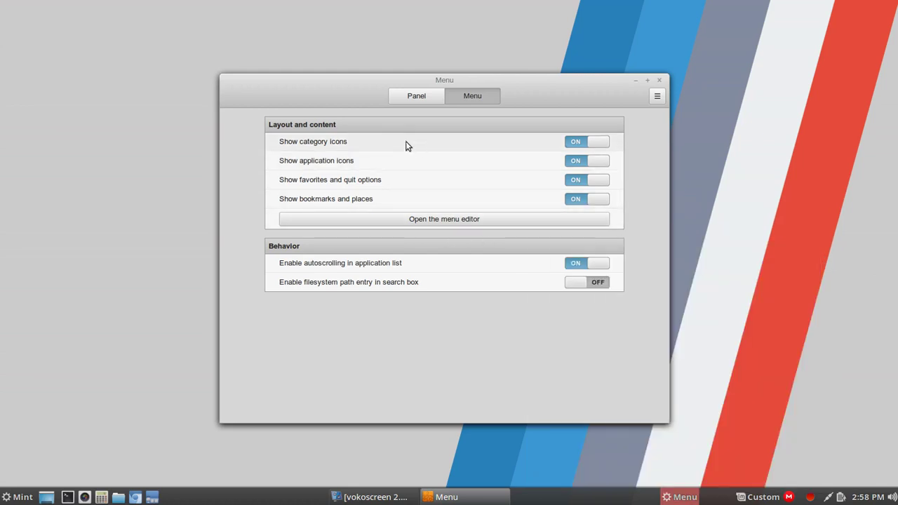
click(572, 144)
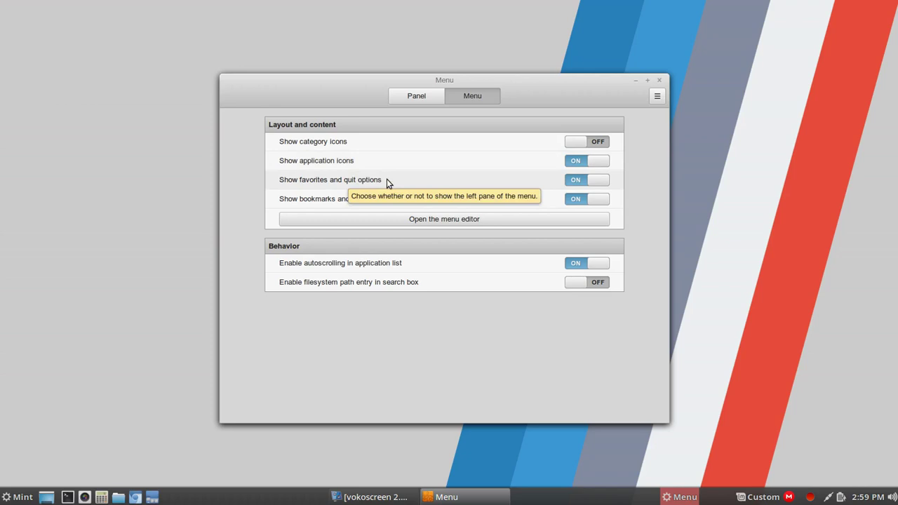
click(569, 183)
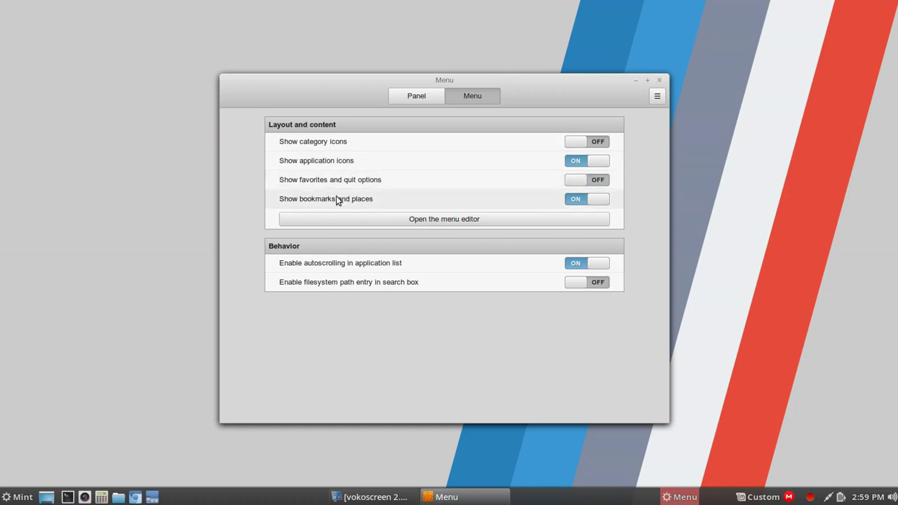
Step: Turn off showing bookmarks and places in the default Menu applet, and check the resulting menu
click(577, 200)
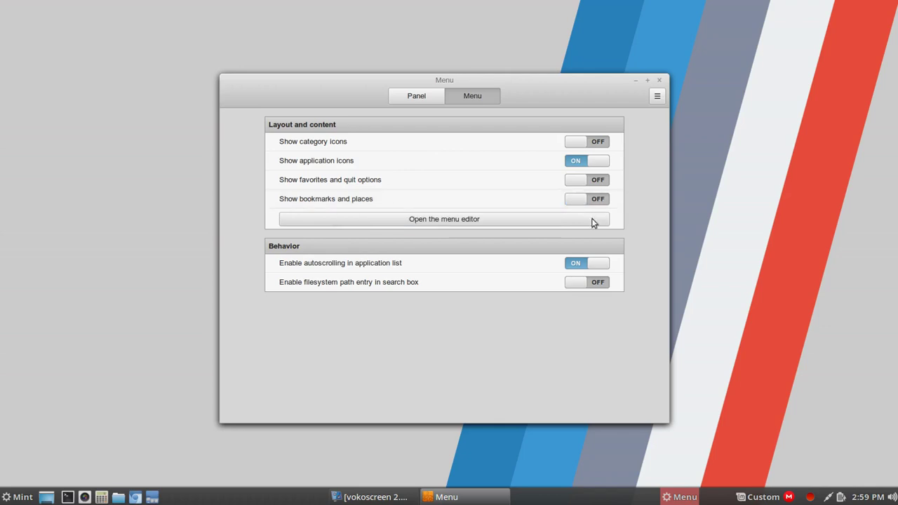
click(680, 496)
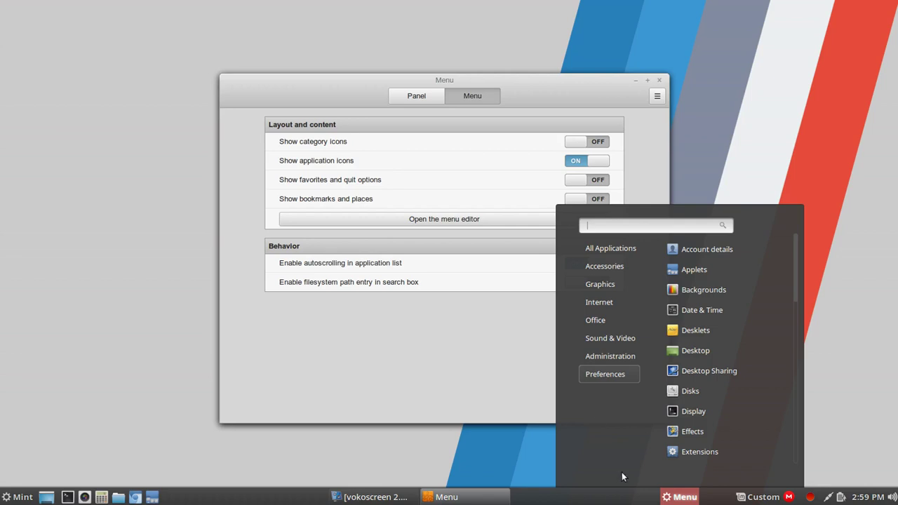
mouse_move(610, 239)
click(744, 145)
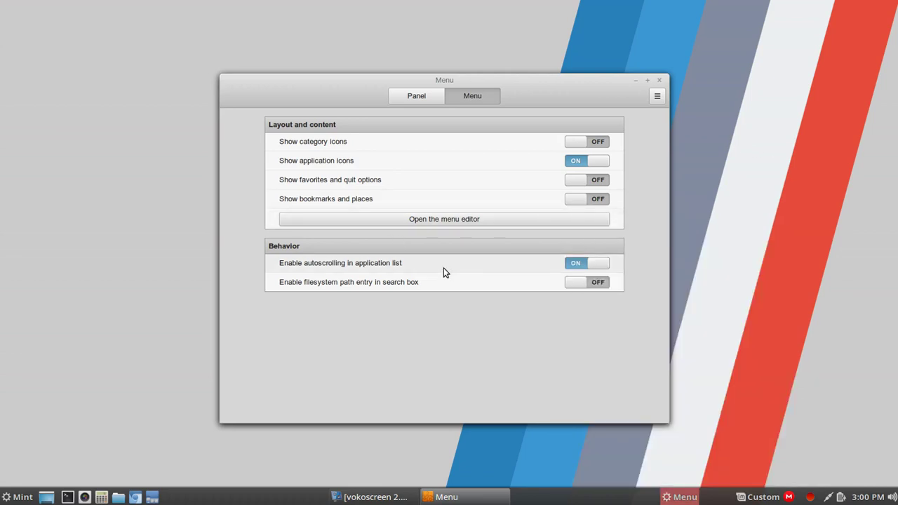
Step: Hide the Education category in the menu editor, and close the editor and the Menu applet's settings
click(440, 220)
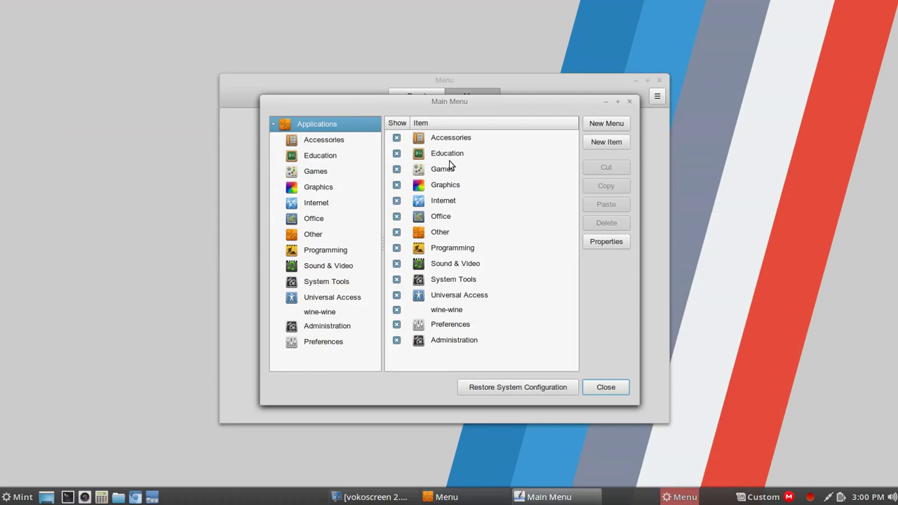
click(397, 153)
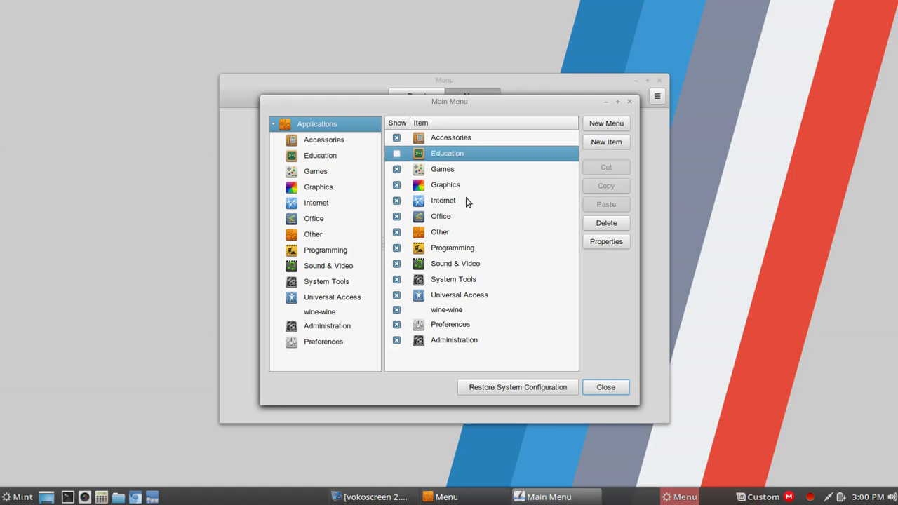
click(607, 388)
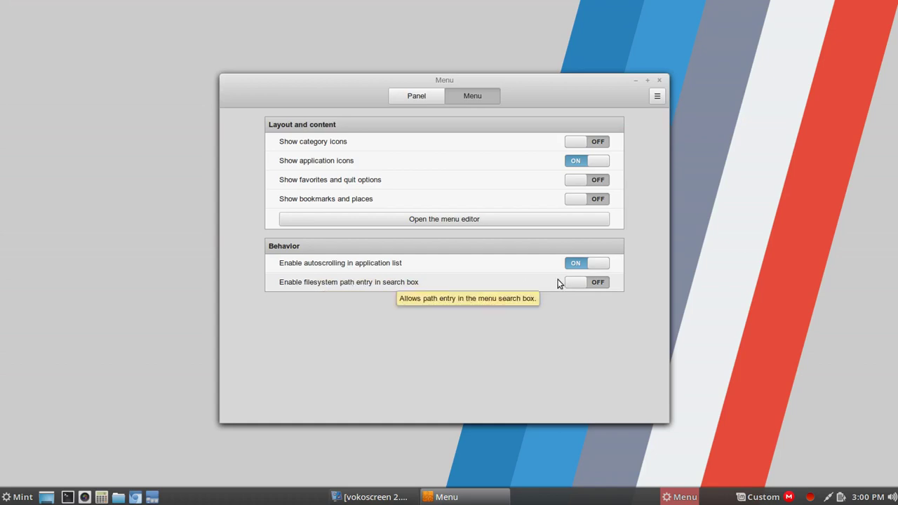
click(660, 81)
Step: Open the default Menu applet and the Custom menu applet in turn to compare their layouts
click(681, 497)
click(679, 497)
click(679, 497)
click(679, 497)
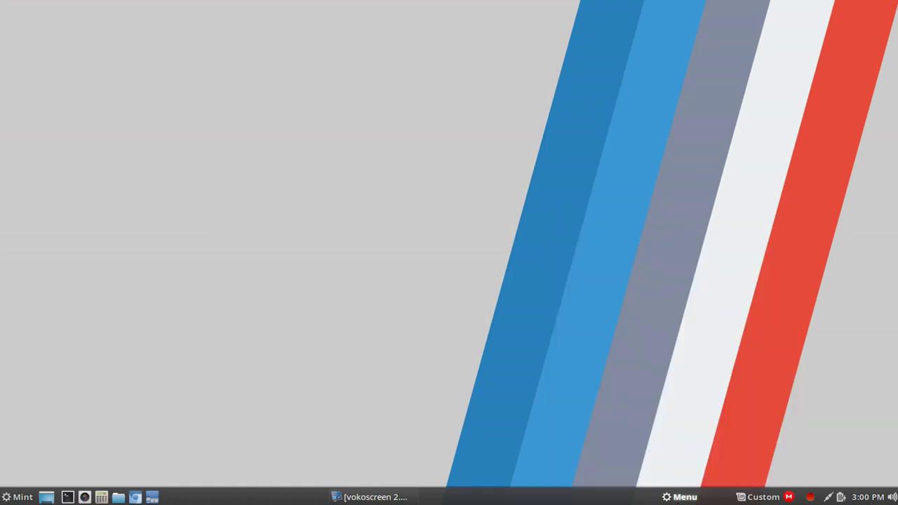
click(678, 498)
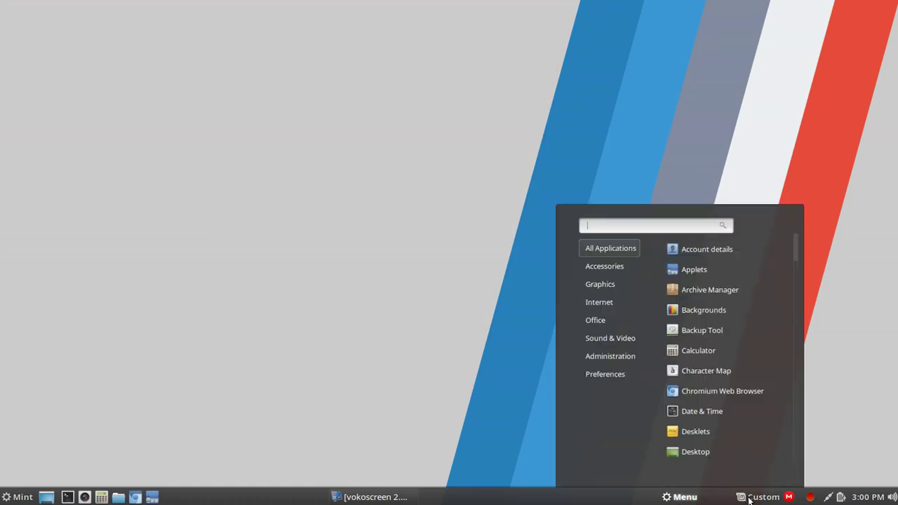
click(749, 499)
click(749, 498)
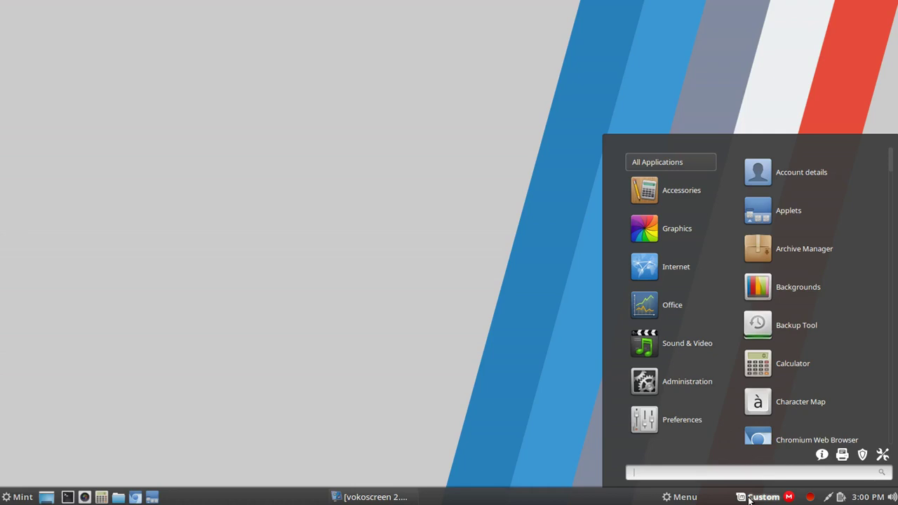
Step: Open the Custom Cinnamon Menu applet's settings and turn off its custom icon
right_click(750, 499)
click(729, 456)
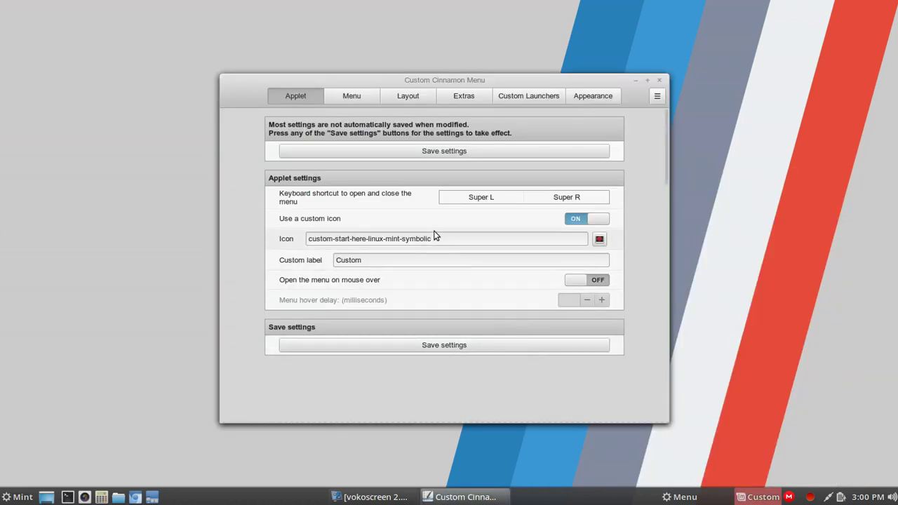
click(577, 219)
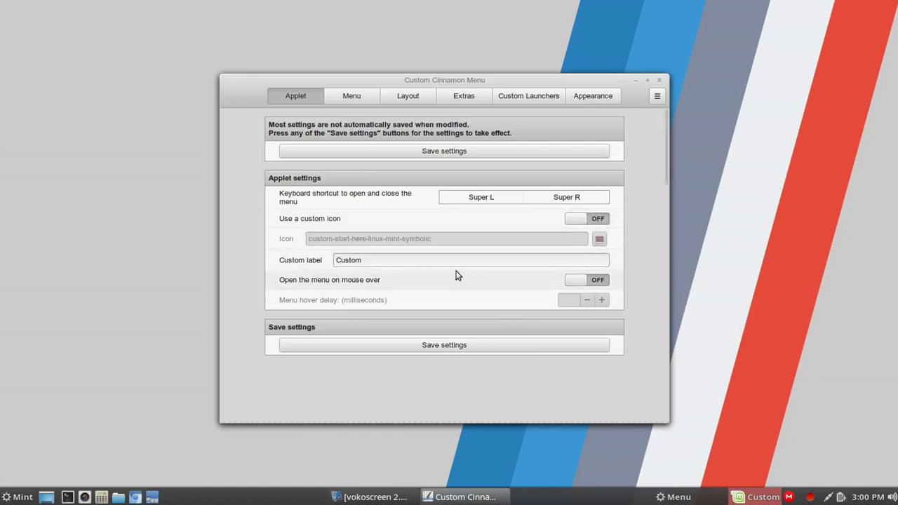
Step: Show favorites and quit options, bookmarks and places, and the "Recent documents" and "Recent Applications" categories in the Custom menu's layout
click(354, 97)
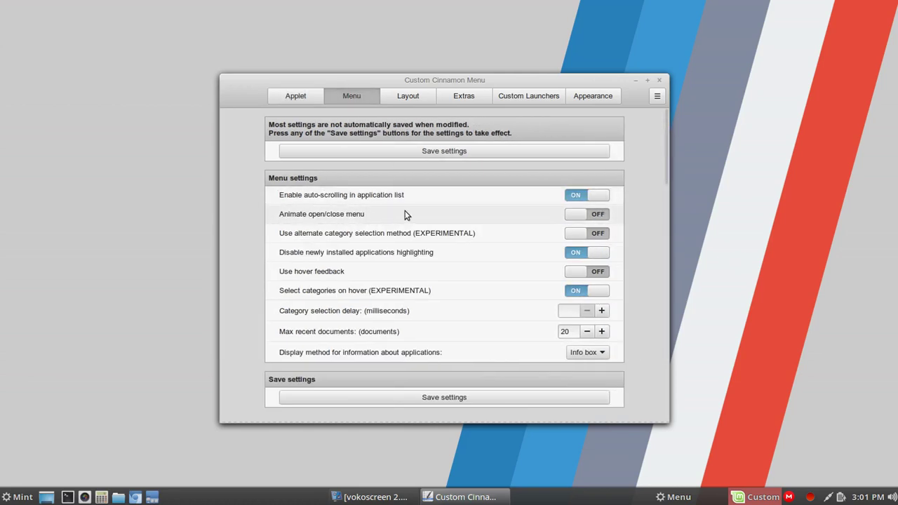
scroll(489, 282, down, 3)
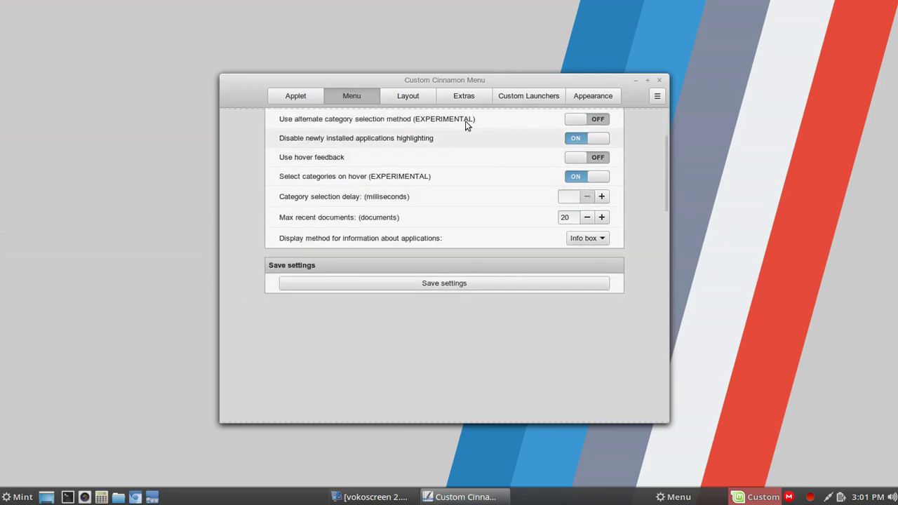
click(410, 97)
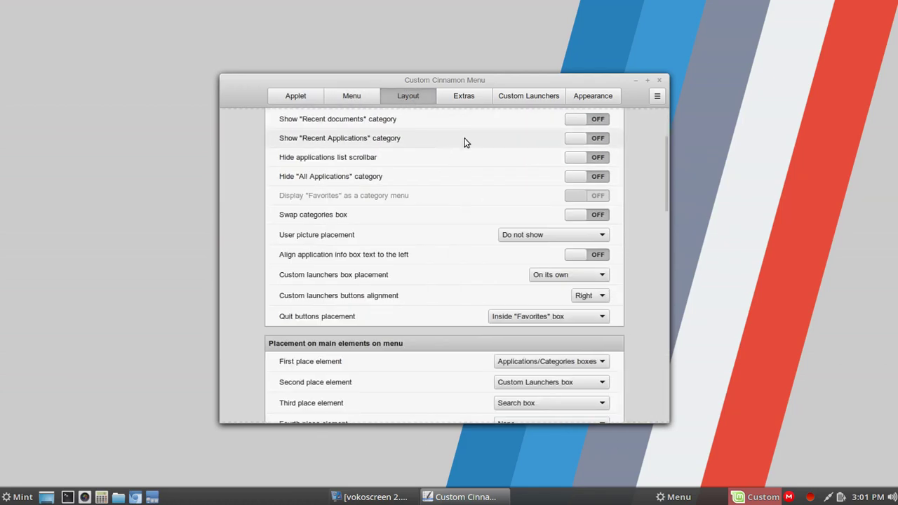
scroll(465, 138, up, 3)
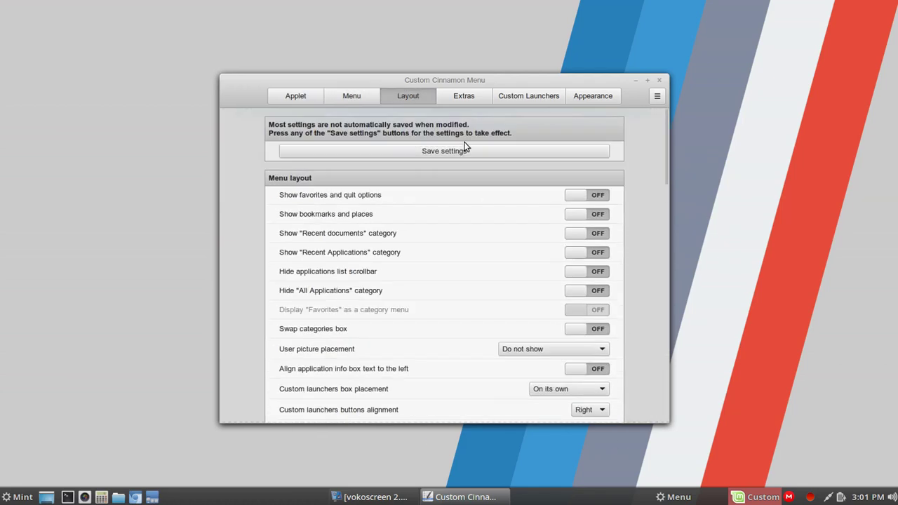
click(594, 195)
click(595, 216)
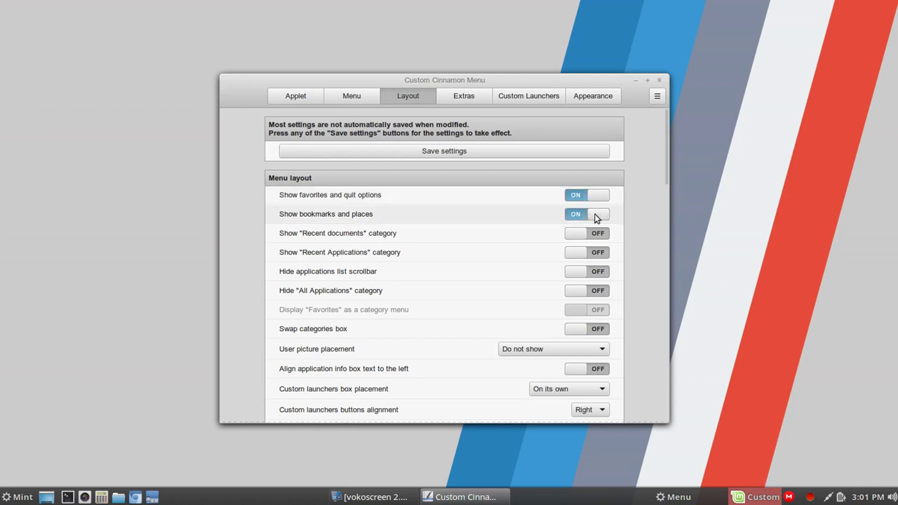
click(595, 235)
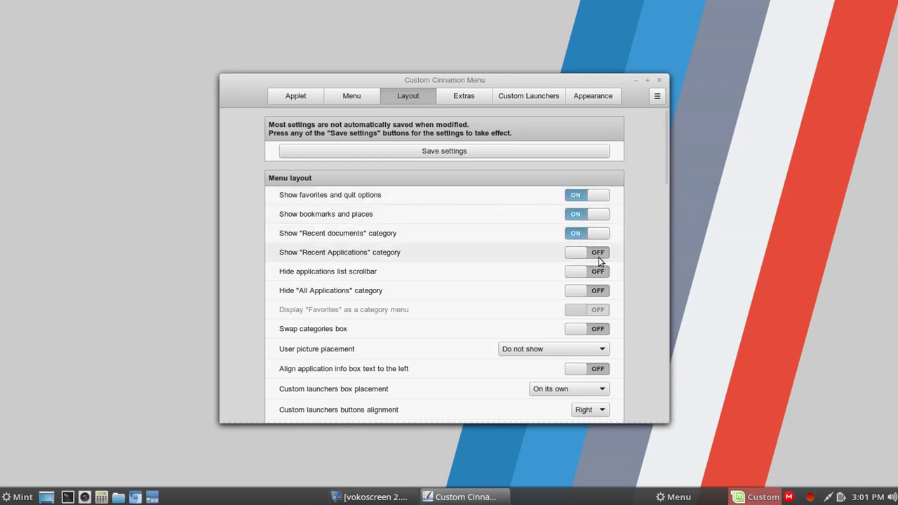
click(600, 254)
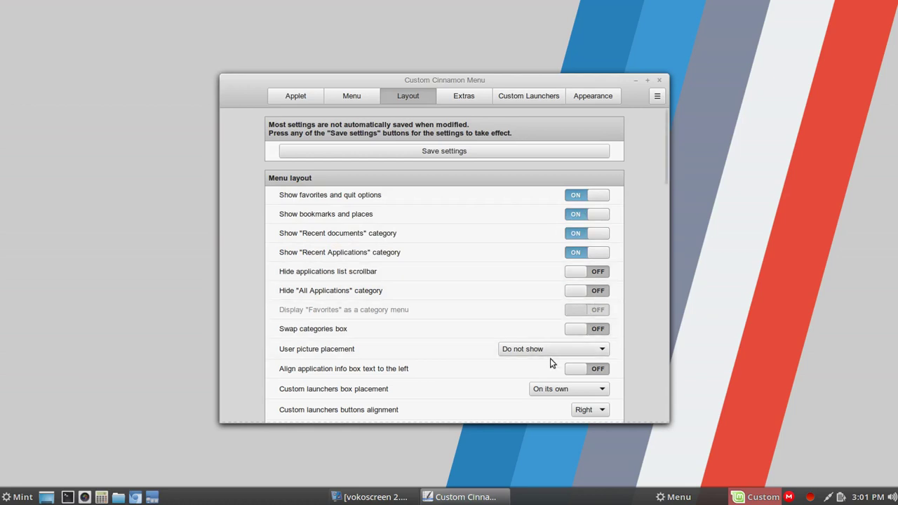
Step: Look through the Custom Cinnamon Menu's remaining layout options and its extras, custom launchers, appearance and menu settings
scroll(517, 366, down, 3)
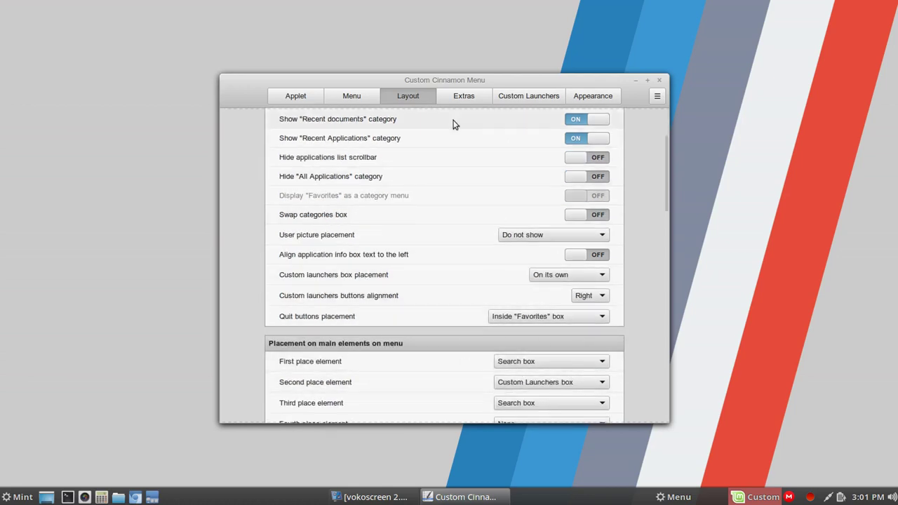
click(455, 98)
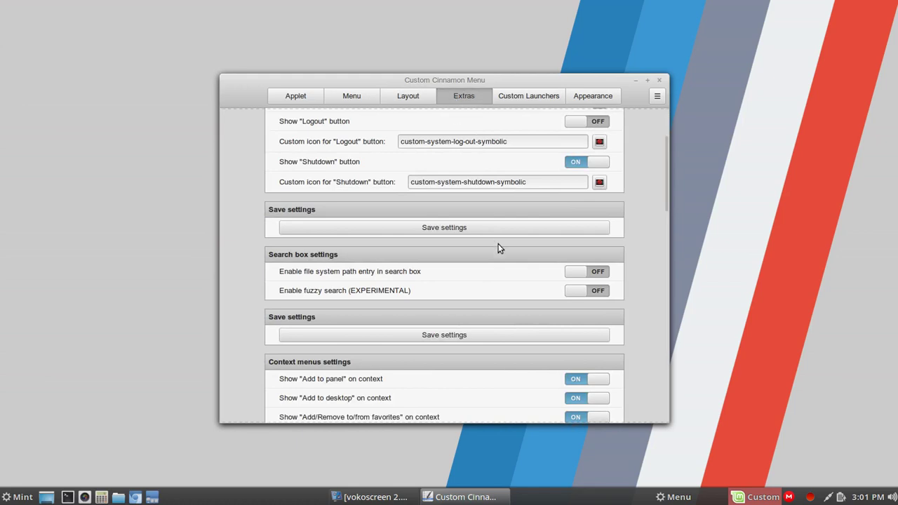
scroll(499, 247, down, 10)
scroll(498, 247, up, 7)
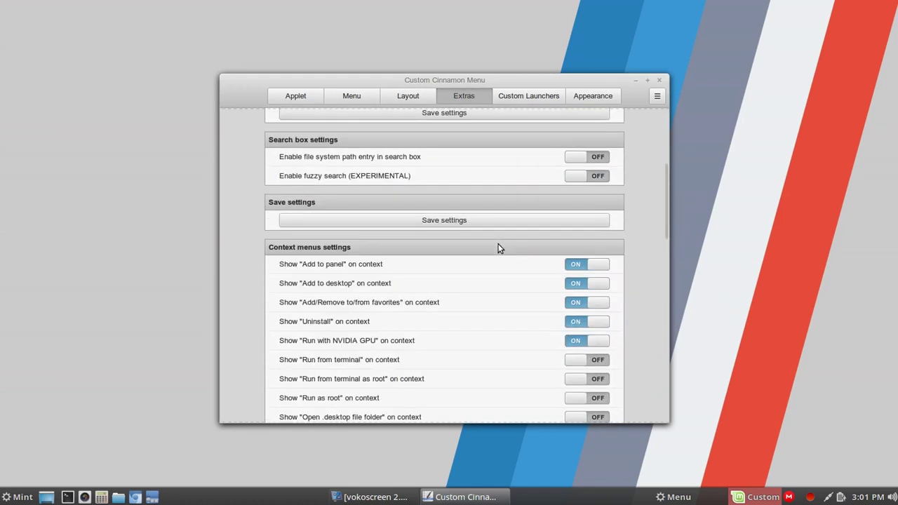
scroll(499, 247, down, 5)
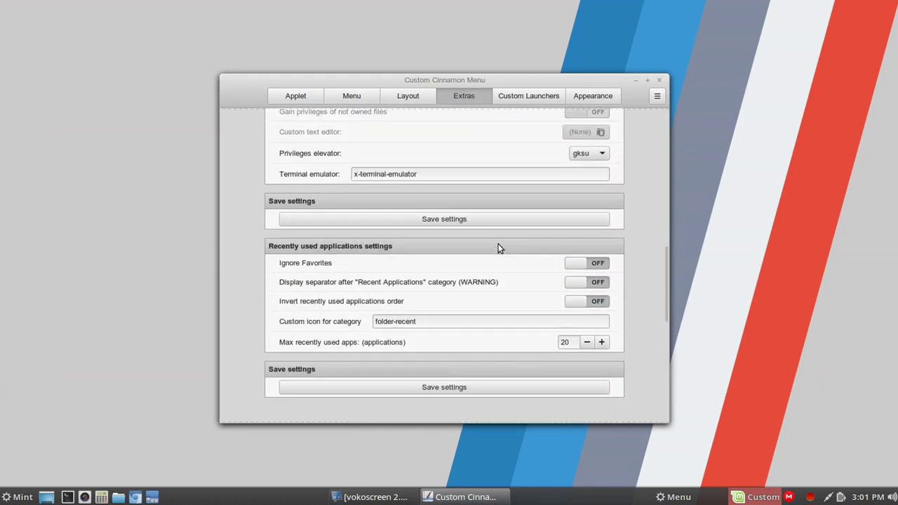
scroll(498, 247, up, 6)
click(526, 95)
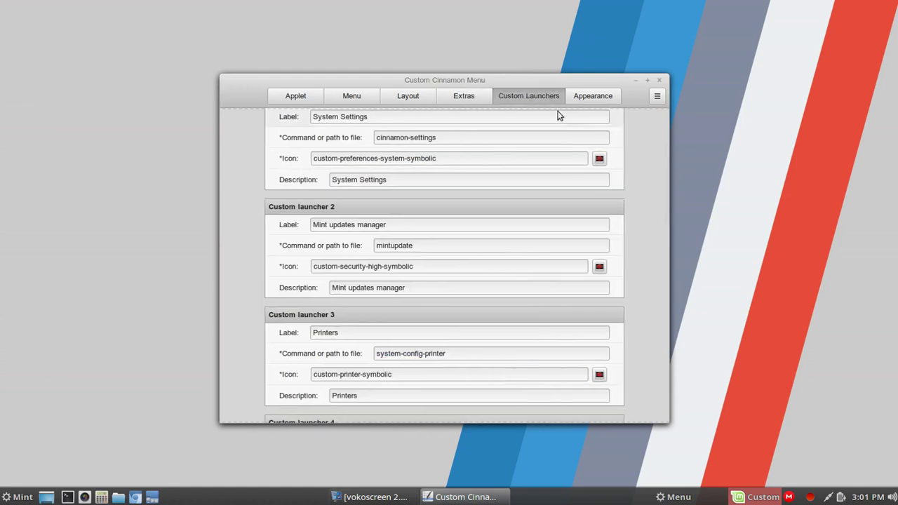
click(593, 96)
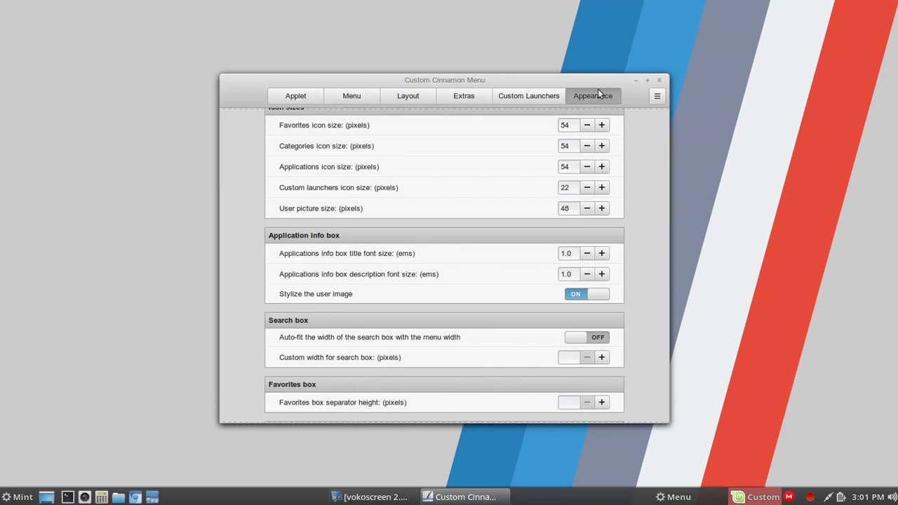
click(352, 92)
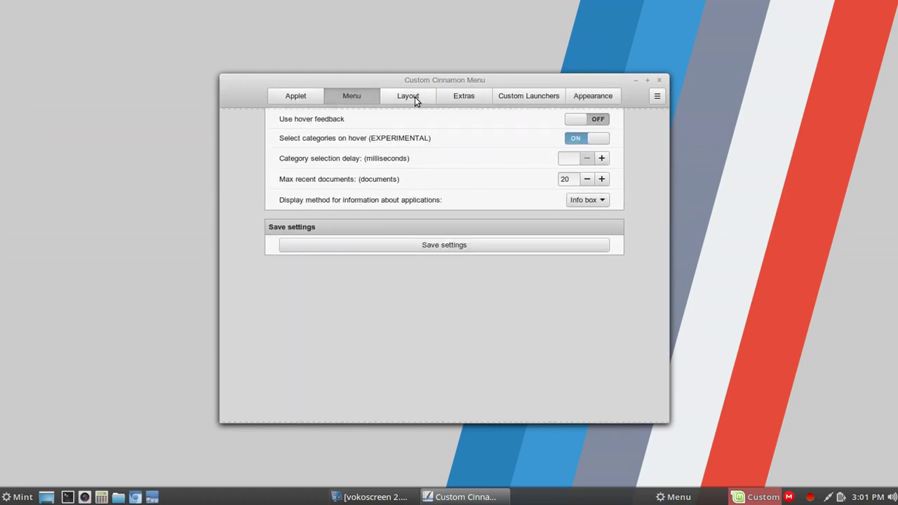
click(414, 98)
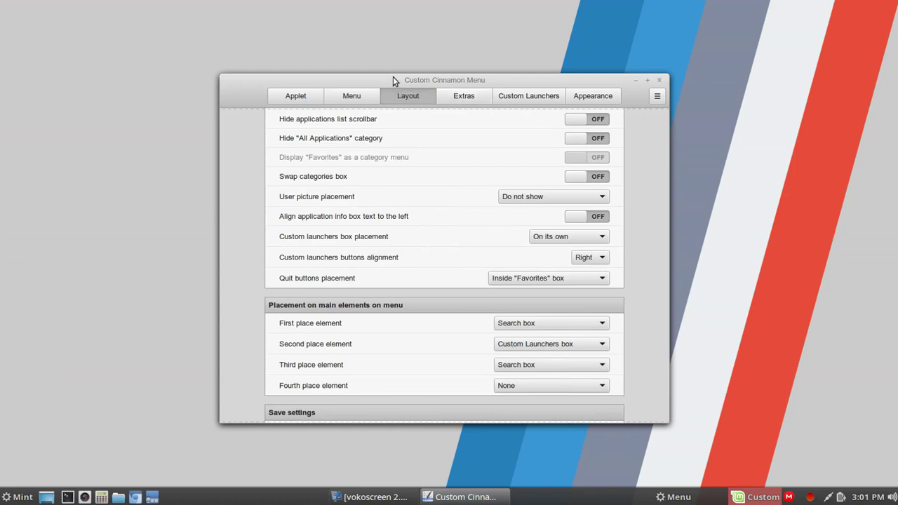
Step: Set the Custom Cinnamon Menu's favorites icon size to 26 pixels
click(591, 96)
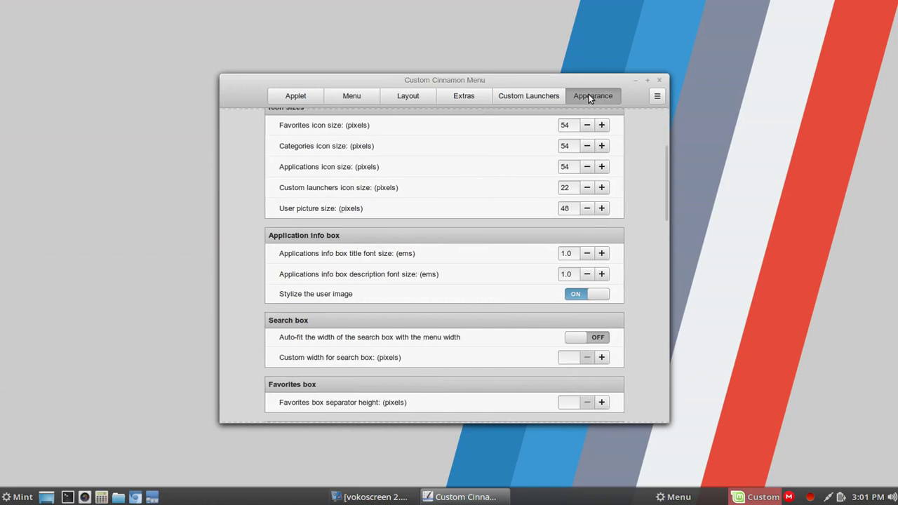
click(587, 125)
click(587, 125)
click(587, 125)
click(588, 125)
click(588, 125)
click(587, 124)
click(587, 125)
click(587, 125)
click(588, 125)
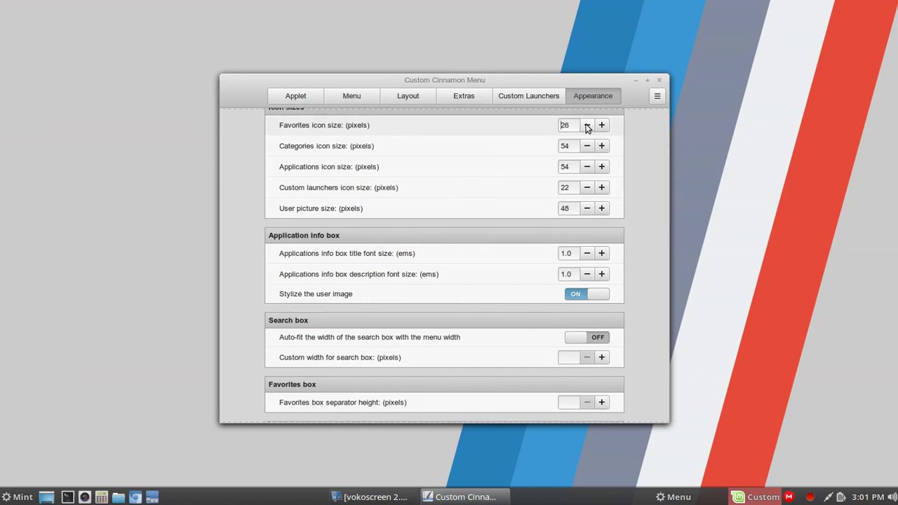
Step: Set the Custom Cinnamon Menu's categories icon size to 26 pixels
click(587, 146)
click(588, 146)
click(587, 146)
click(588, 146)
click(587, 146)
click(587, 146)
click(587, 146)
click(588, 146)
click(587, 146)
click(587, 146)
click(587, 146)
click(588, 146)
click(588, 146)
click(588, 146)
click(588, 146)
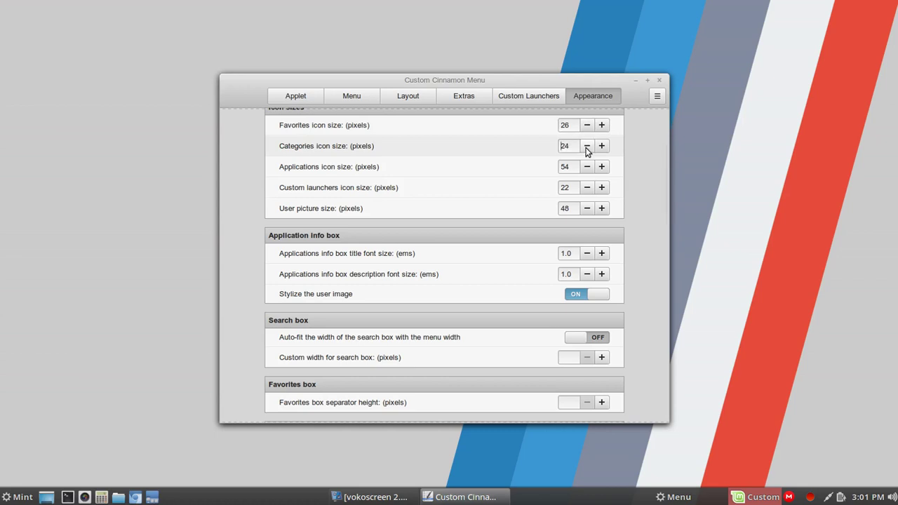
click(601, 145)
Step: Set the Custom Cinnamon Menu's applications icon size to 26 pixels and save the settings
click(588, 167)
click(588, 167)
click(587, 167)
click(588, 167)
click(587, 167)
click(587, 167)
click(587, 167)
click(588, 167)
click(588, 167)
click(587, 167)
click(588, 167)
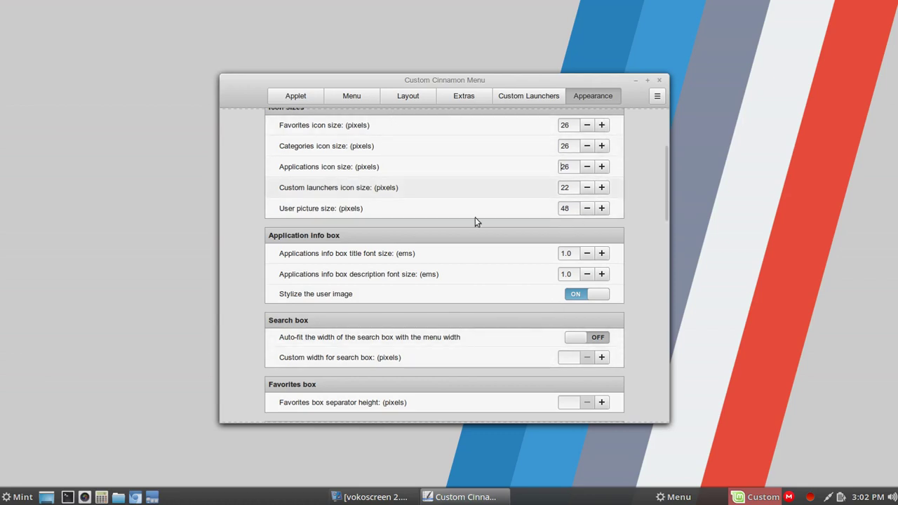
scroll(485, 254, down, 15)
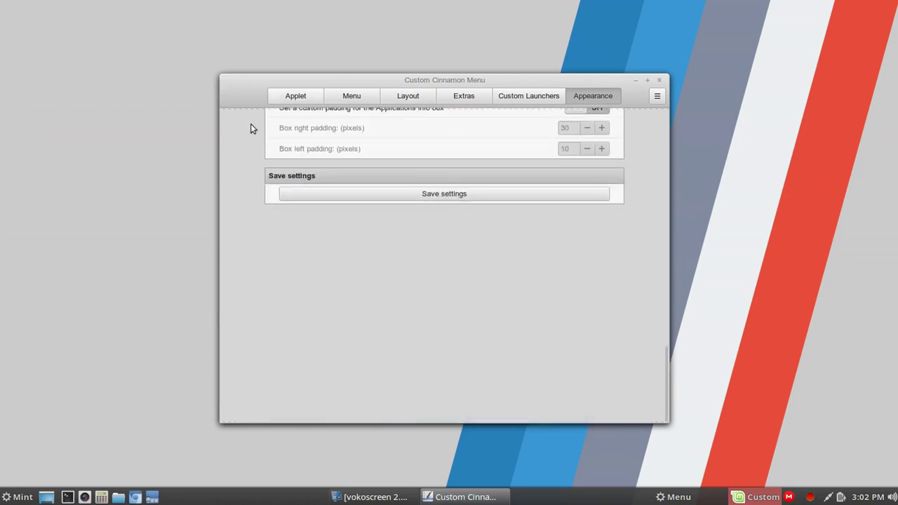
click(445, 196)
Step: Close the applet's settings, check the Custom menu's new layout and open System Info from its custom launchers
click(664, 500)
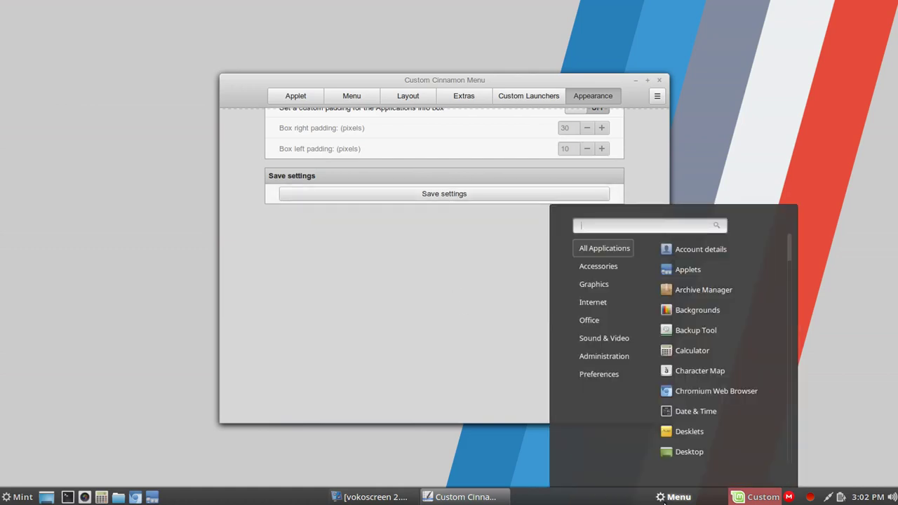
click(795, 144)
click(659, 80)
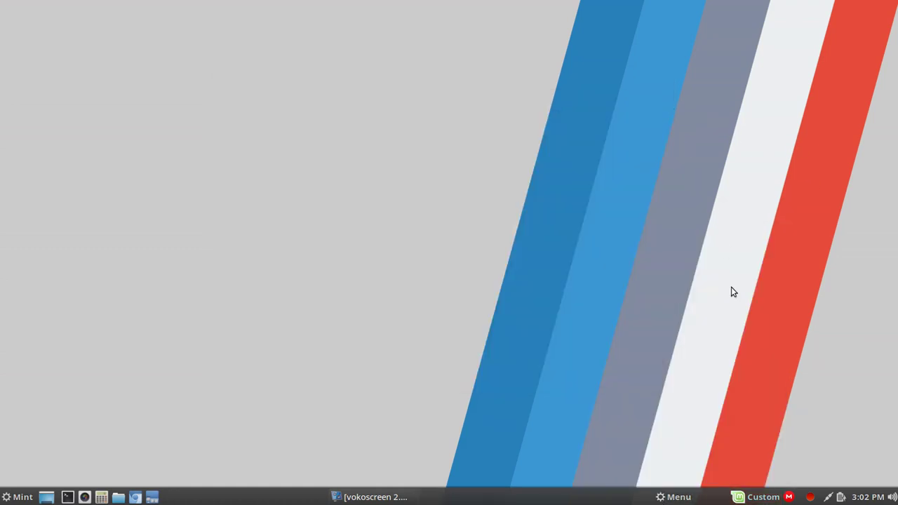
click(735, 498)
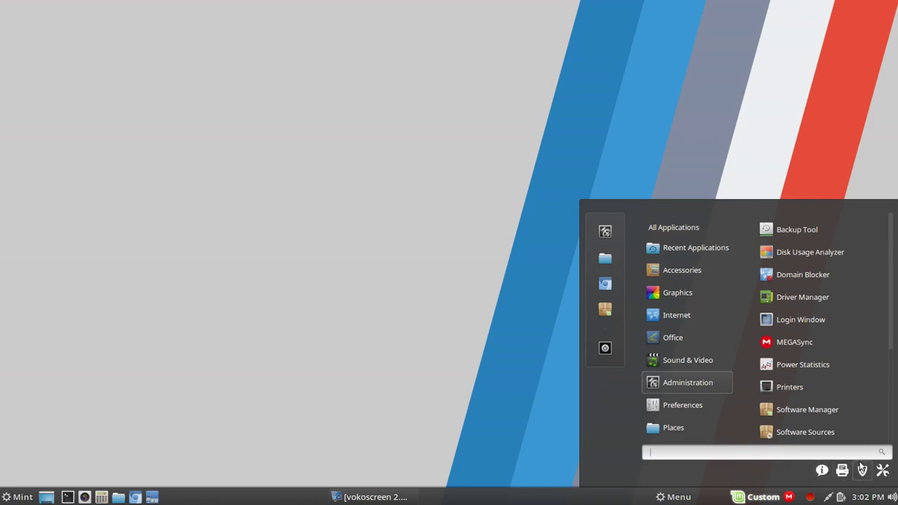
click(819, 470)
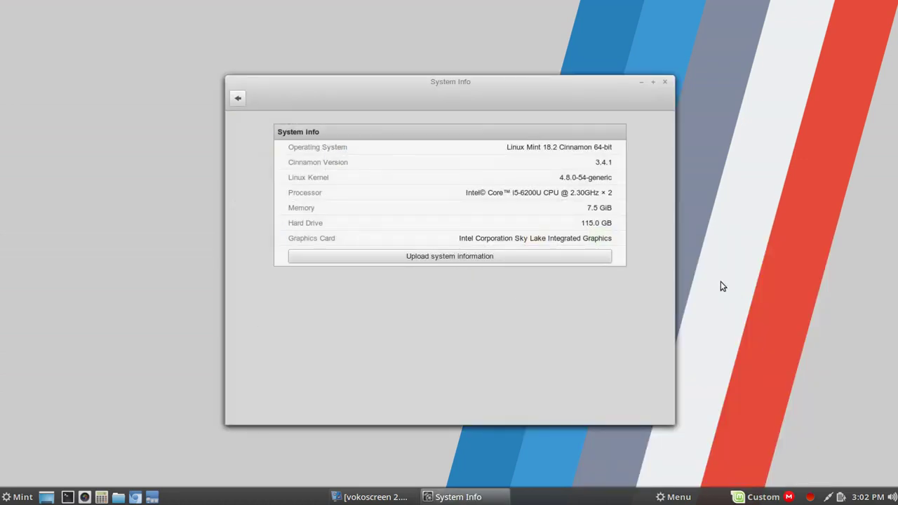
Step: Close System Info and check how the Custom menu looks with its enlarged icons
click(666, 83)
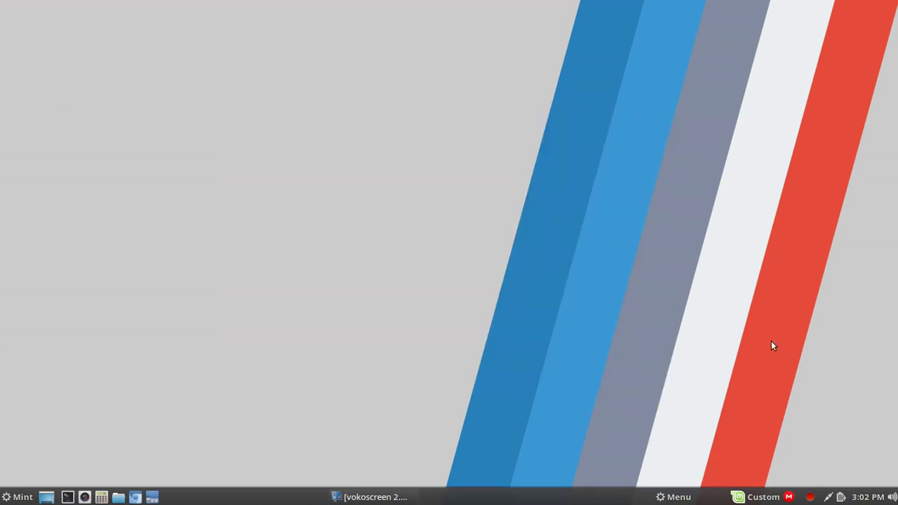
click(758, 497)
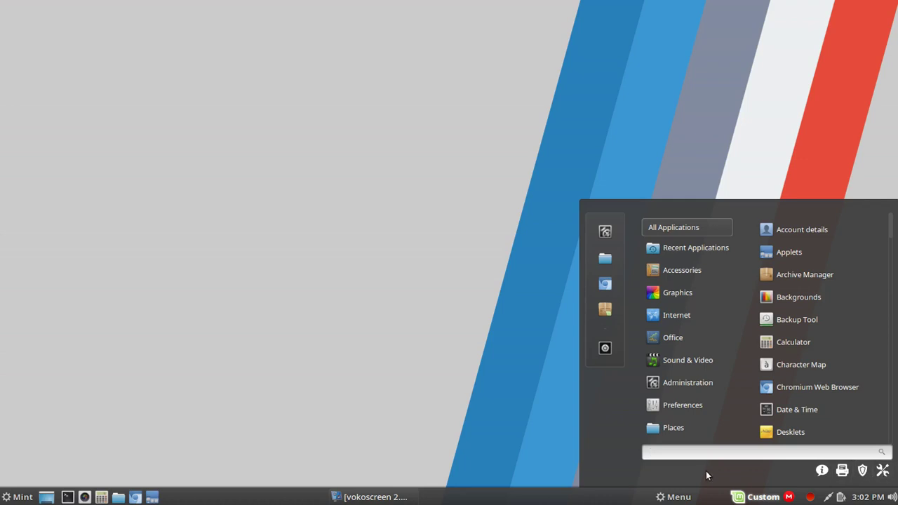
click(726, 125)
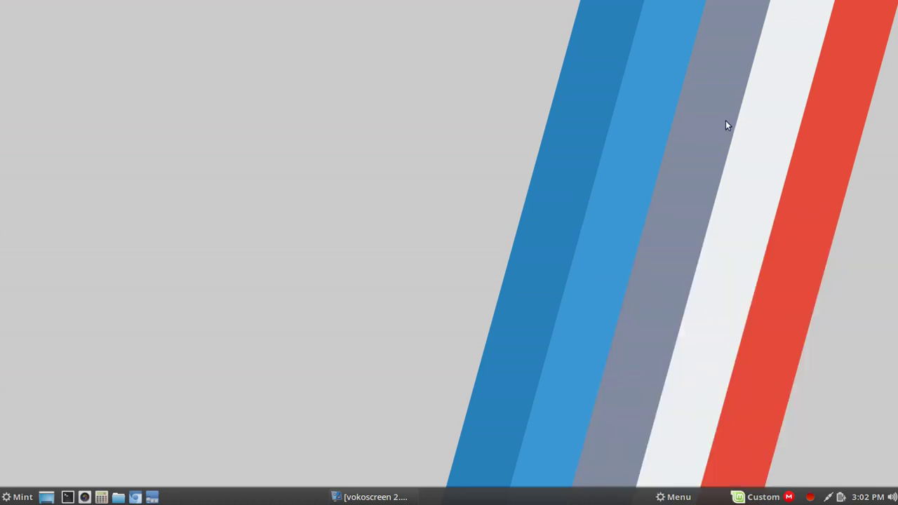
Step: Set the custom launchers icon size to 18 pixels in the Custom Cinnamon Menu's appearance settings
right_click(758, 497)
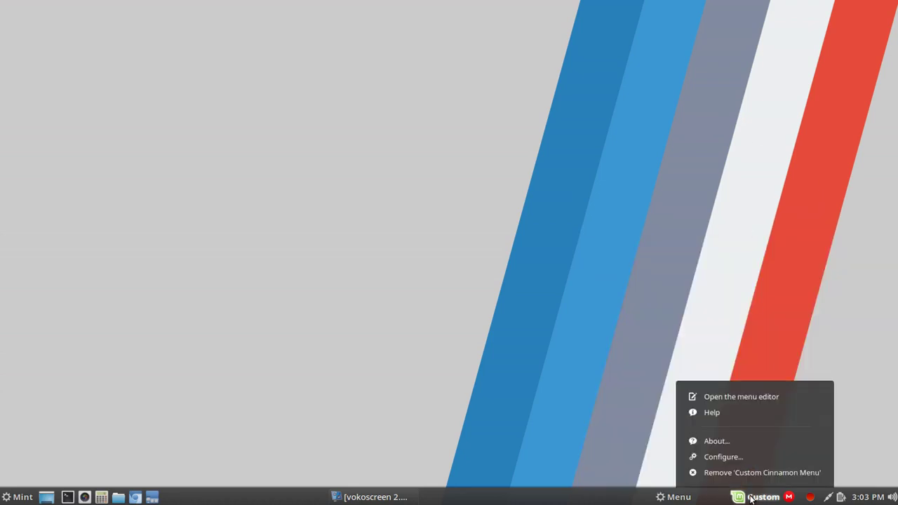
click(709, 460)
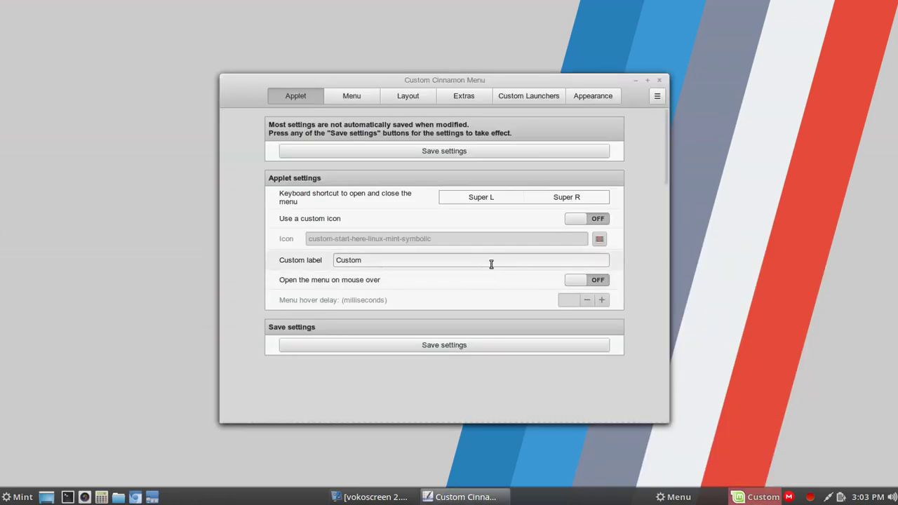
click(586, 97)
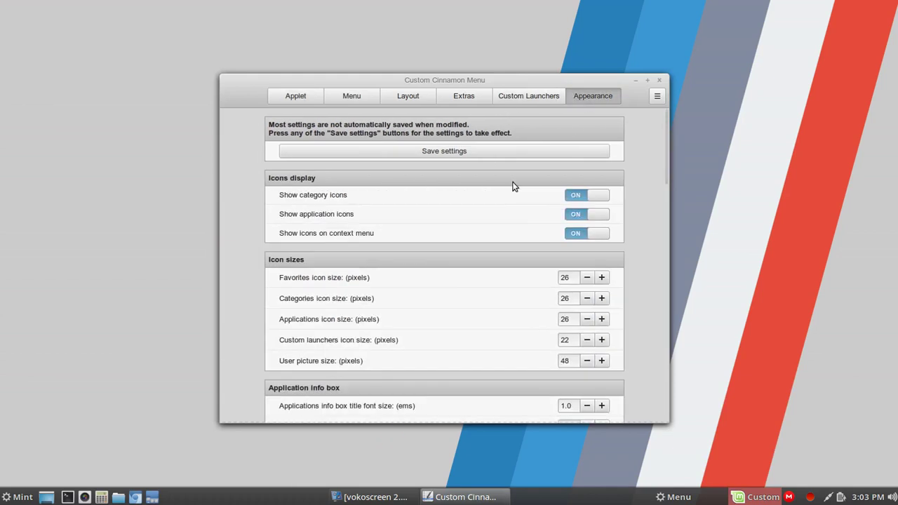
click(602, 341)
click(588, 340)
click(587, 340)
click(590, 341)
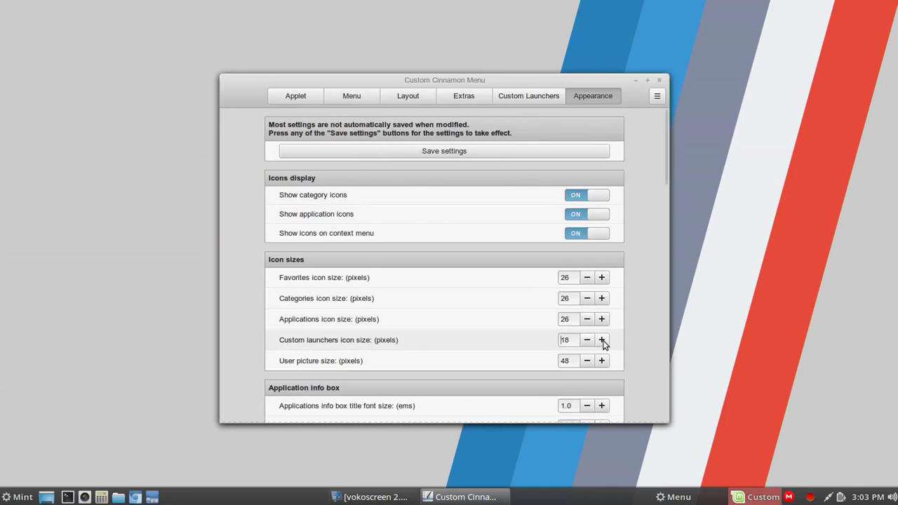
Step: Turn on auto-fitting the width of the search box with the menu width
scroll(512, 317, down, 4)
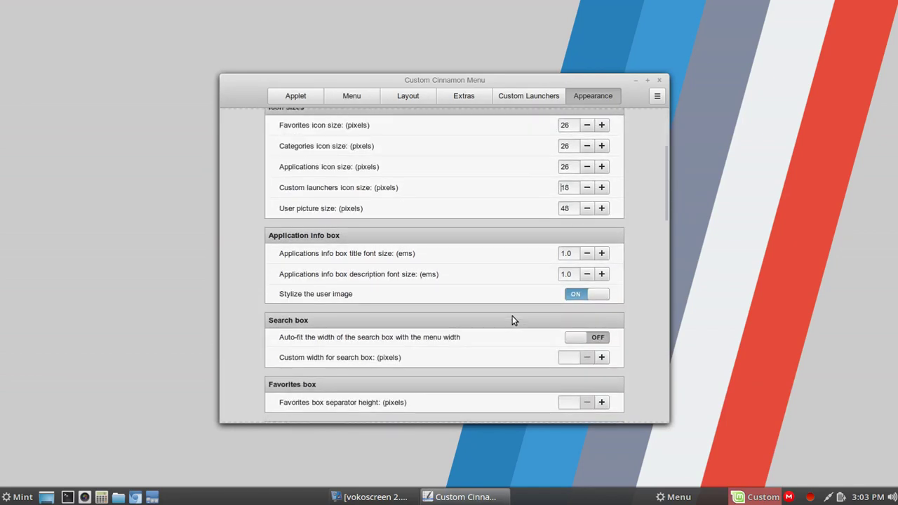
scroll(512, 317, down, 3)
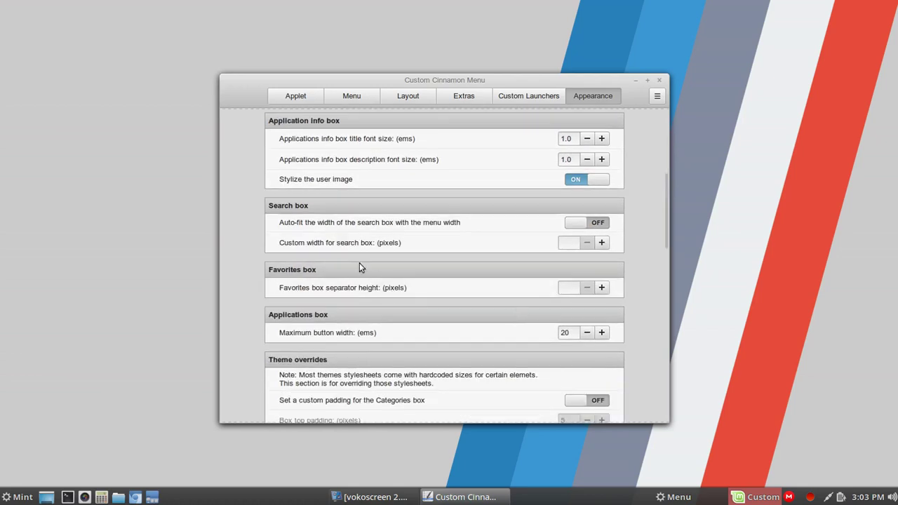
click(599, 224)
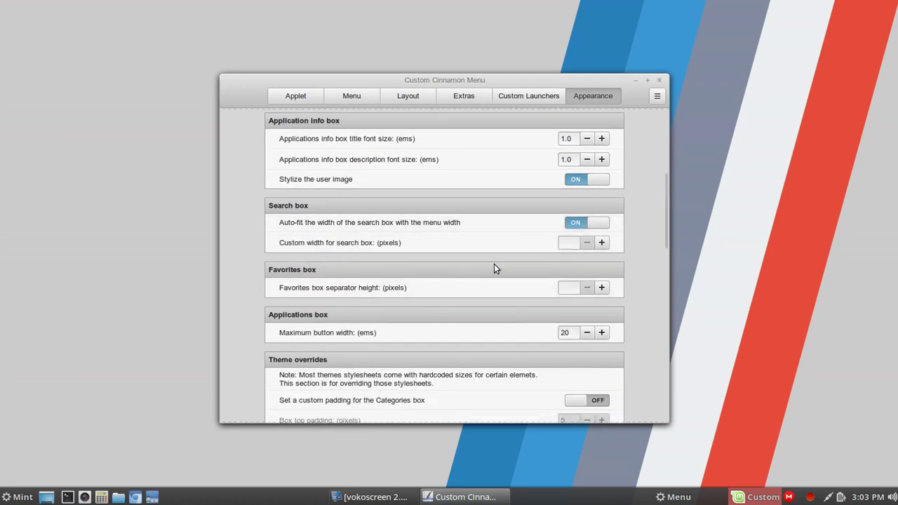
Step: Look through the remaining appearance settings, including the theme override paddings, and the custom launchers settings
scroll(495, 267, down, 8)
scroll(502, 287, up, 3)
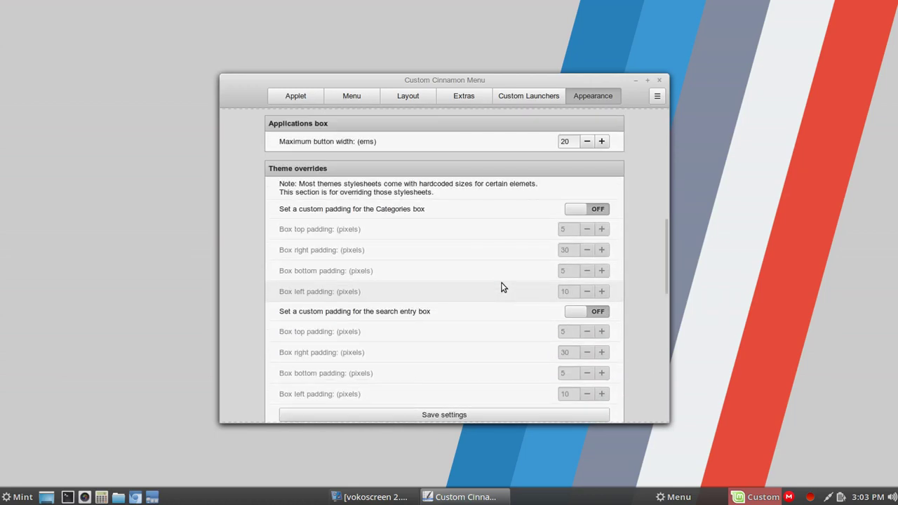
scroll(503, 286, down, 4)
scroll(501, 287, up, 7)
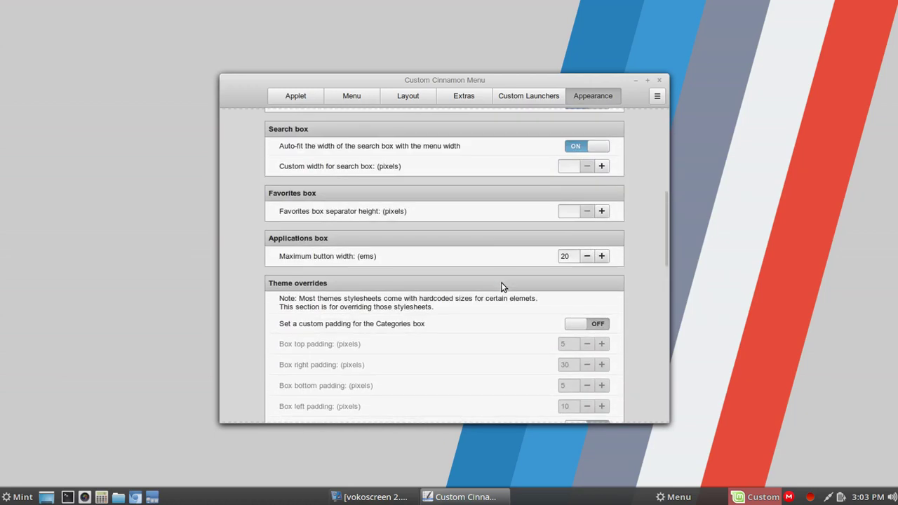
scroll(500, 295, down, 15)
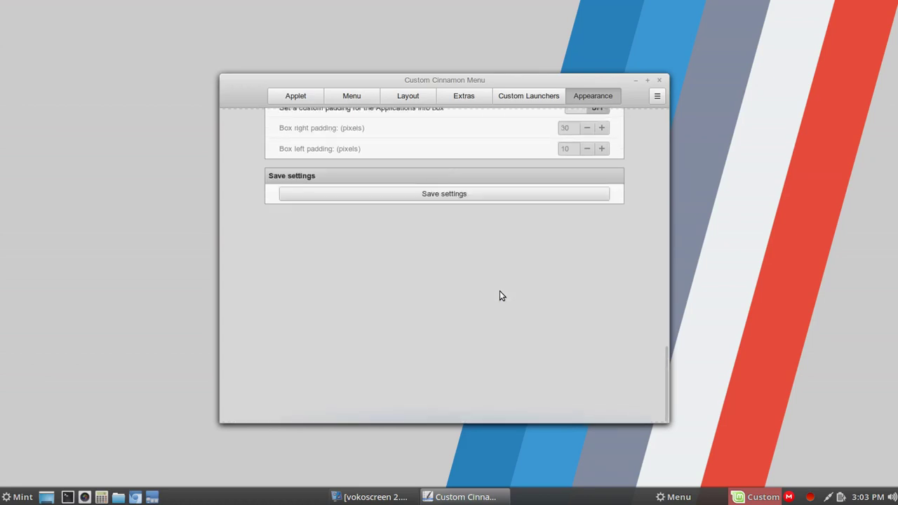
scroll(500, 295, up, 15)
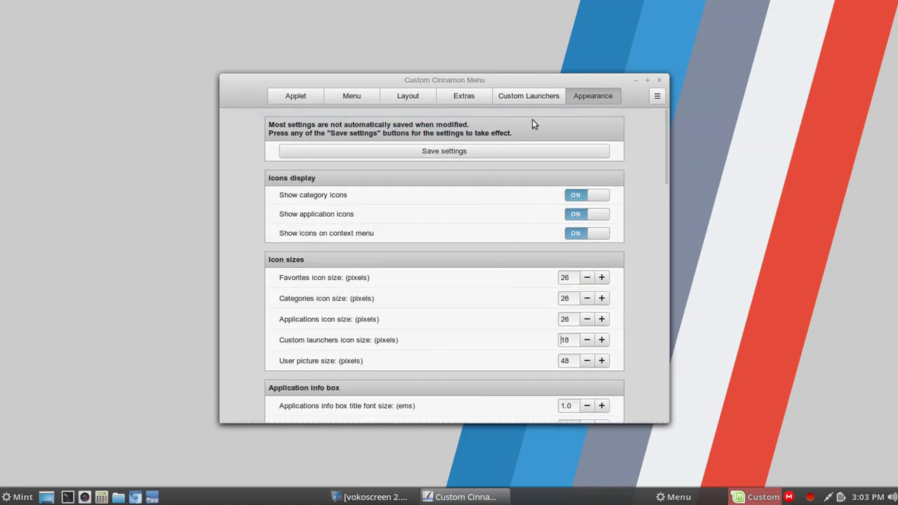
click(534, 98)
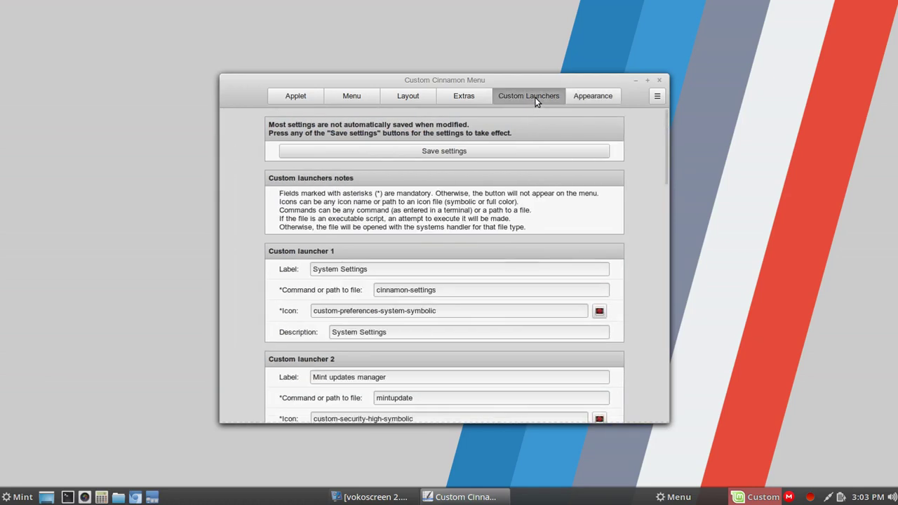
Step: Enable the "Lock screen" and "Logout" buttons in the extra settings, and review the context menu and recently used applications options
click(462, 97)
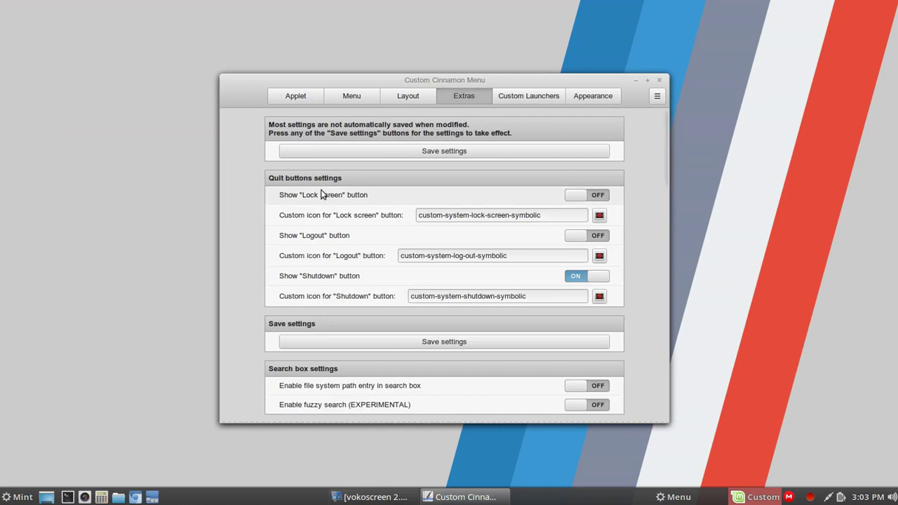
click(593, 196)
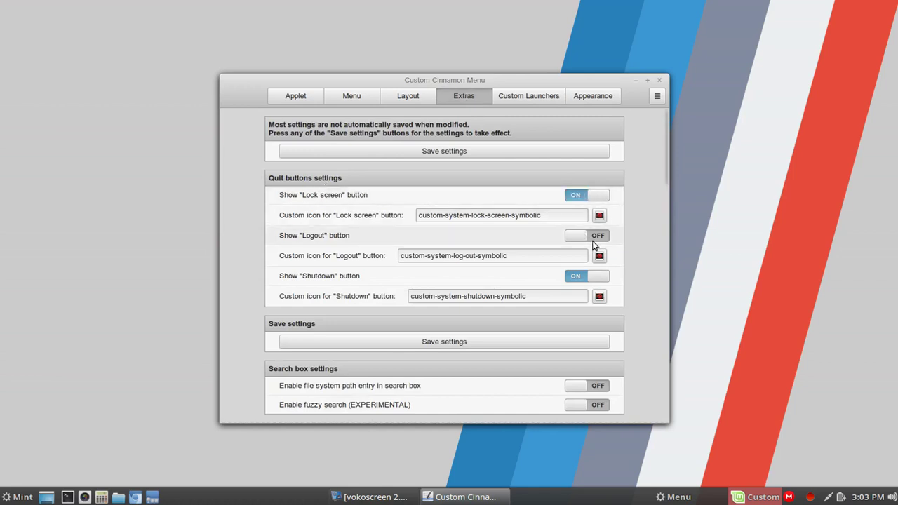
click(592, 239)
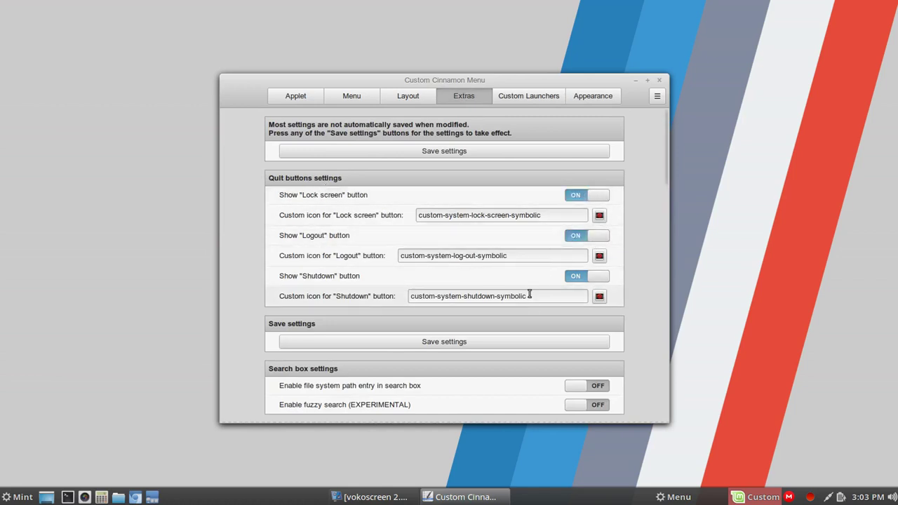
scroll(529, 295, down, 5)
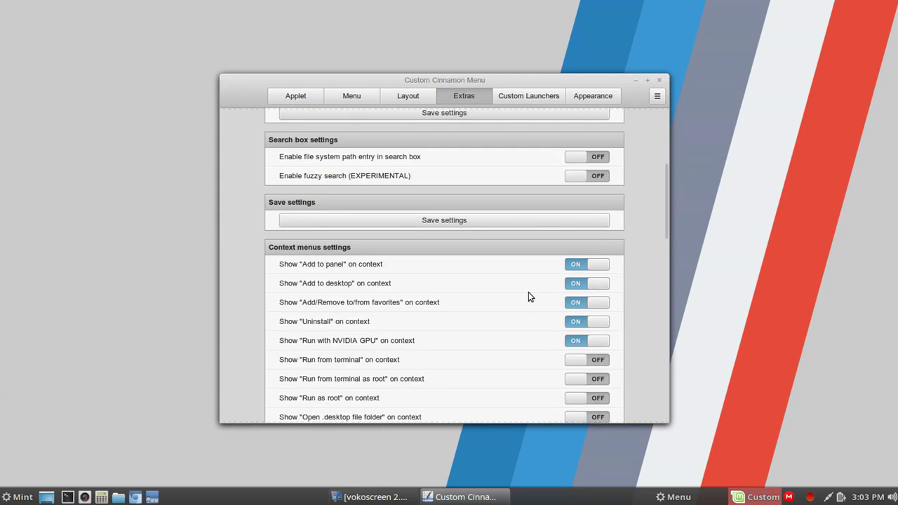
scroll(529, 297, down, 2)
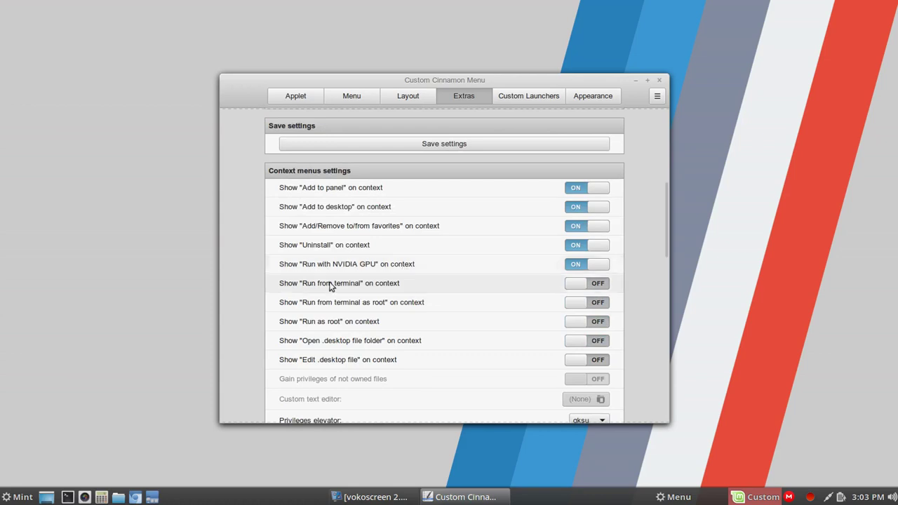
scroll(509, 321, down, 10)
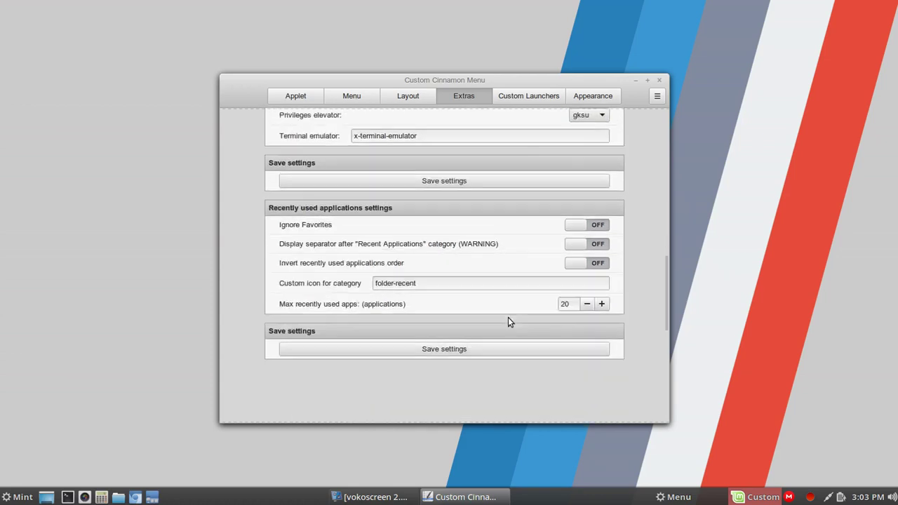
scroll(509, 321, up, 6)
scroll(508, 318, up, 10)
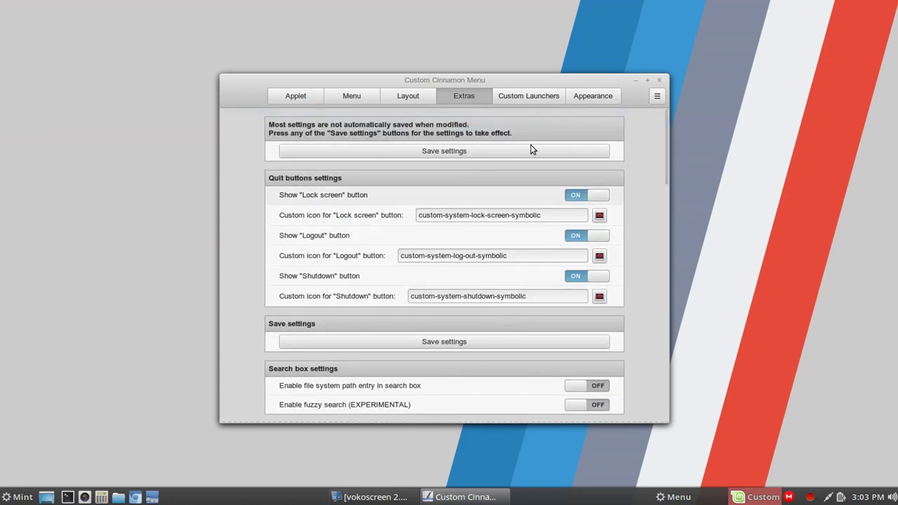
Step: Hide the applications list scrollbar and set the custom launchers box placement to "Right of search box" in the layout settings
click(407, 98)
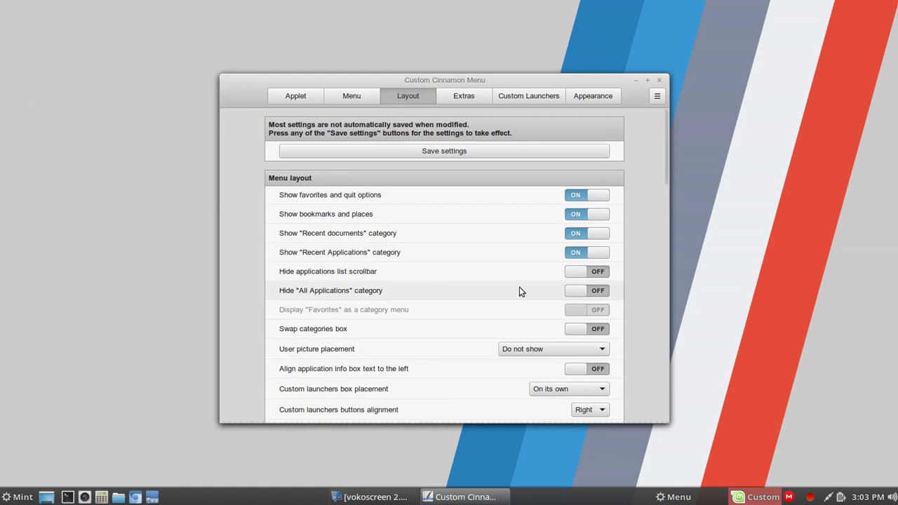
click(600, 275)
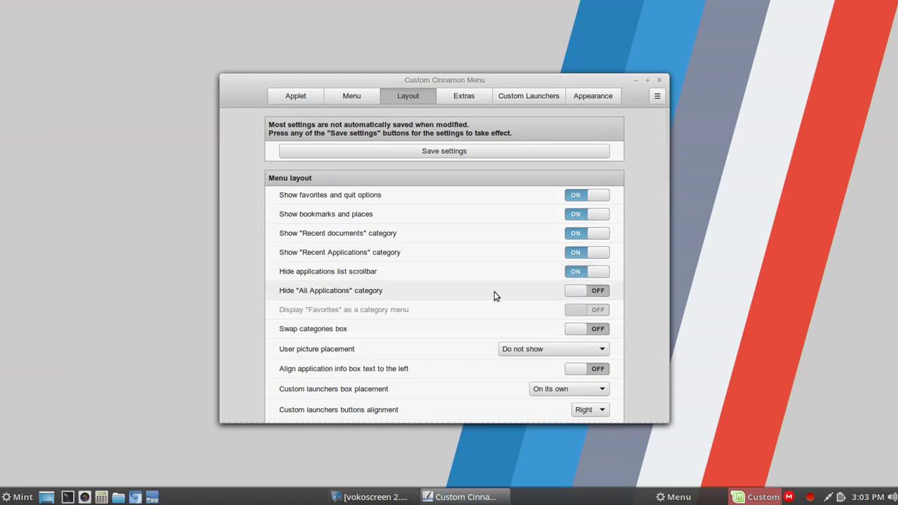
scroll(494, 293, down, 3)
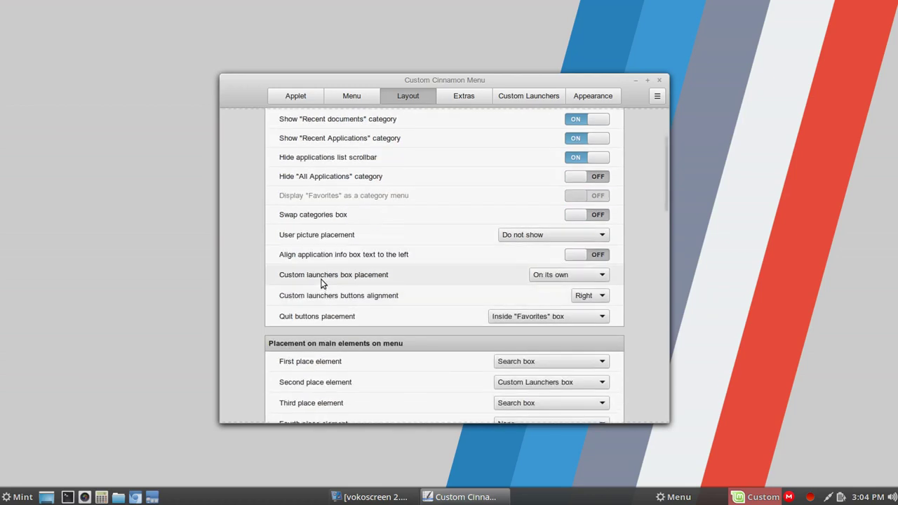
click(551, 279)
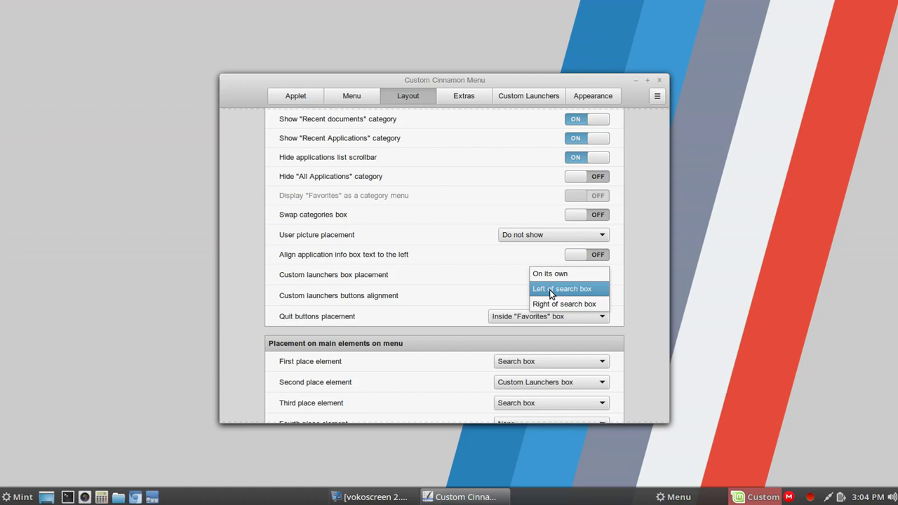
click(551, 304)
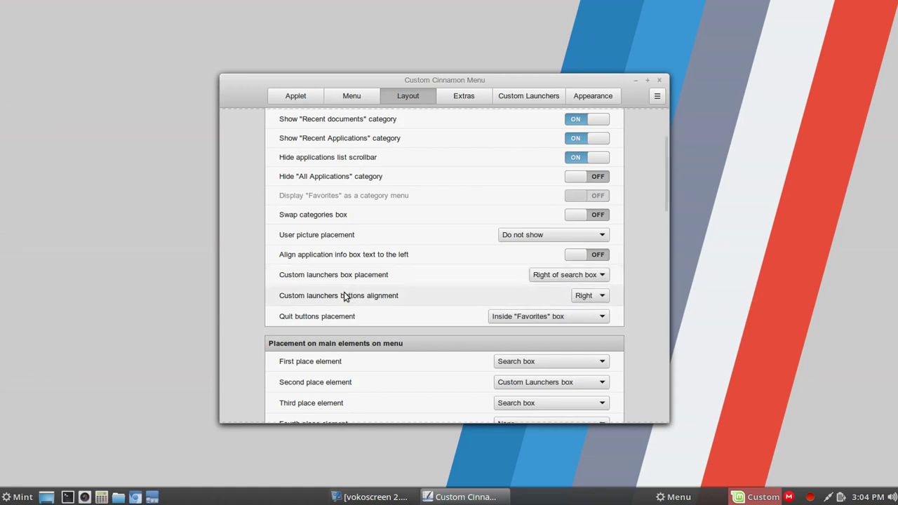
Step: Save the layout settings, close the settings window and check the Custom menu's new layout
scroll(379, 301, up, 3)
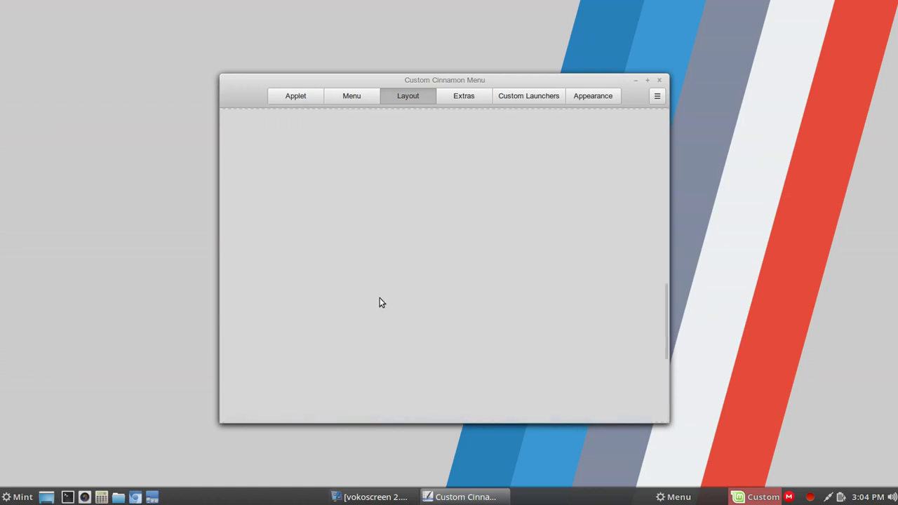
scroll(470, 280, up, 1)
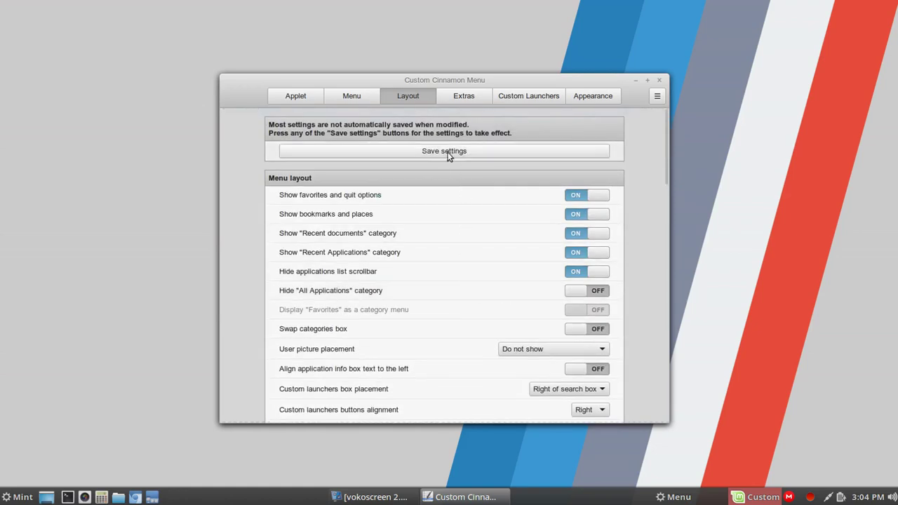
click(659, 81)
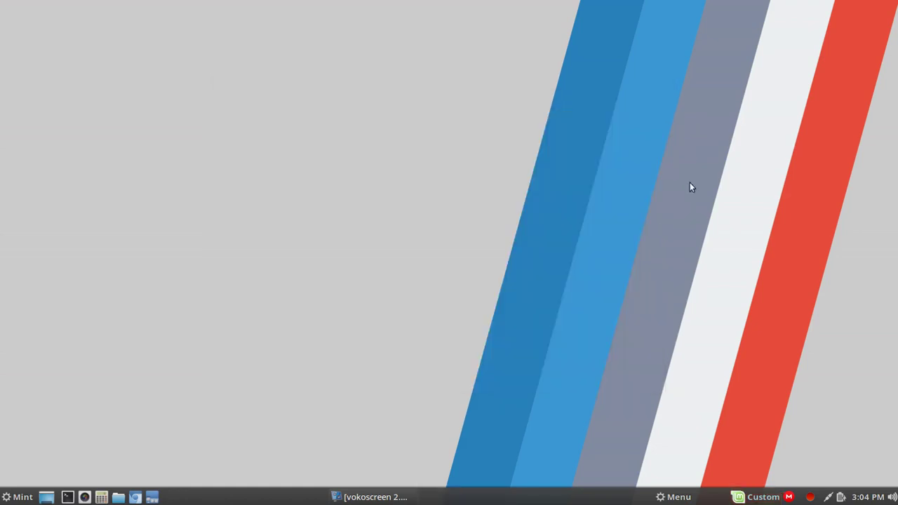
click(740, 496)
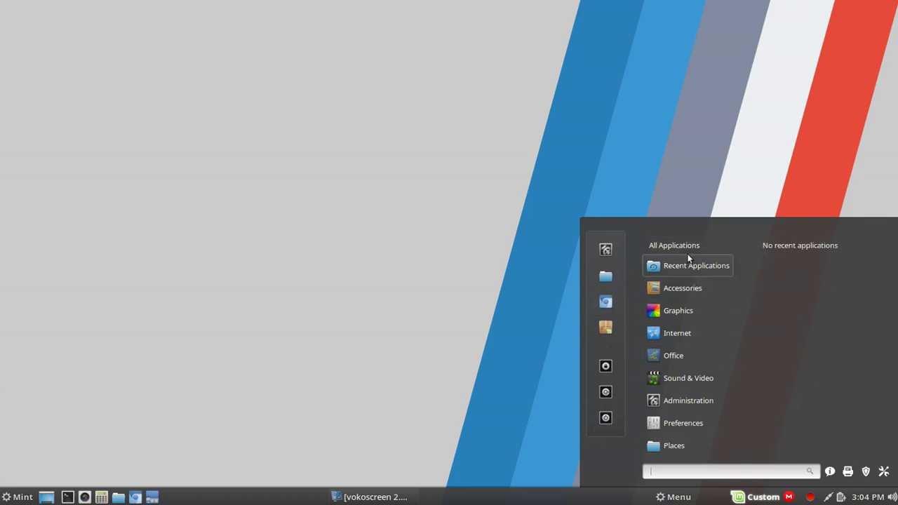
click(534, 383)
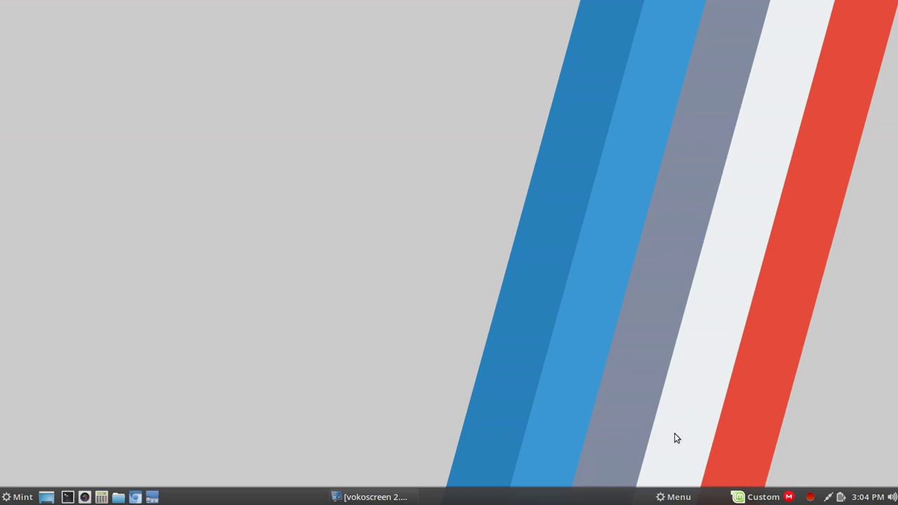
Step: Review the Custom Cinnamon Menu's menu, layout, extras, custom launchers and appearance settings, and close the settings window
right_click(759, 499)
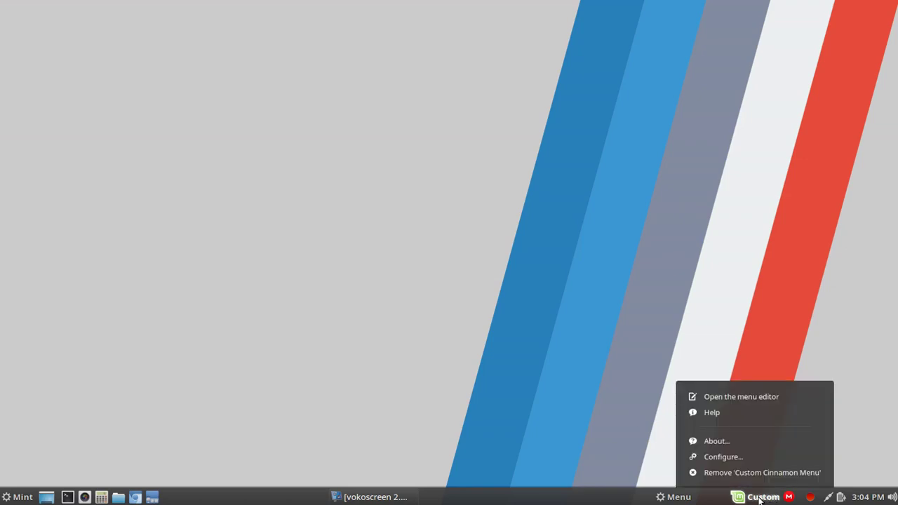
click(726, 458)
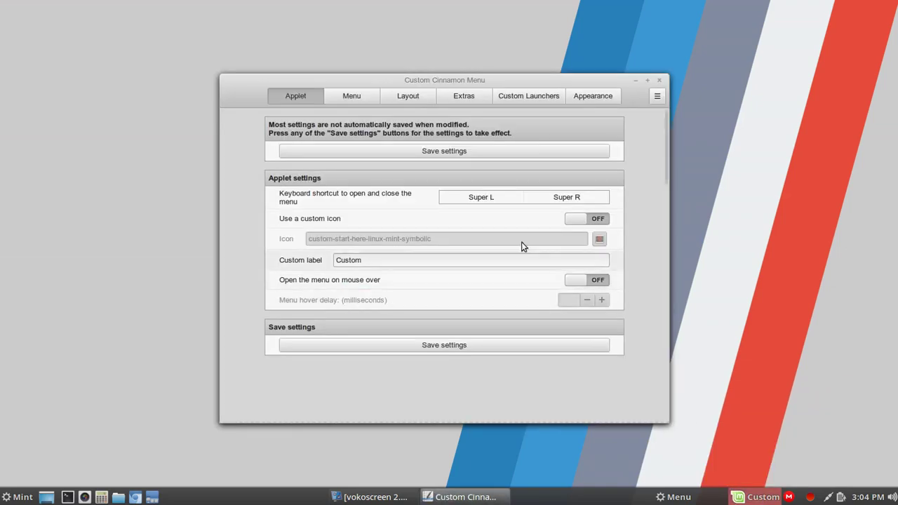
click(358, 100)
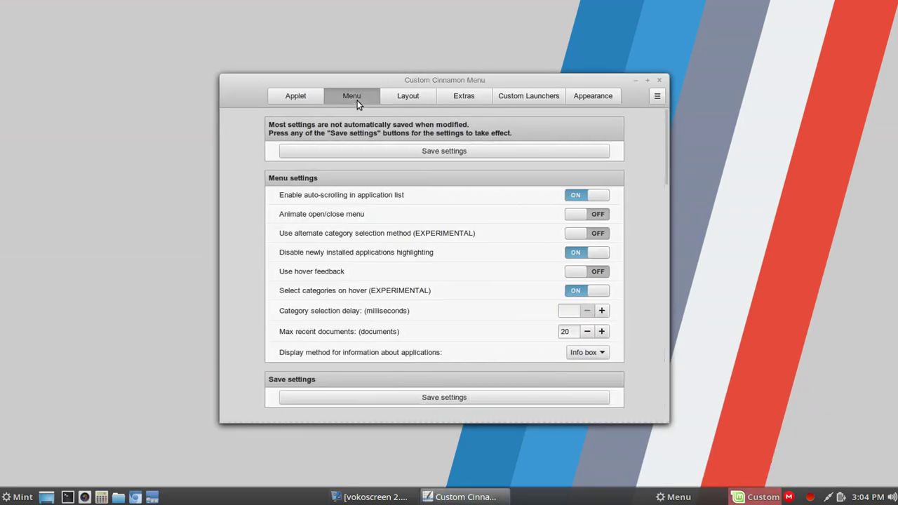
click(414, 98)
click(463, 96)
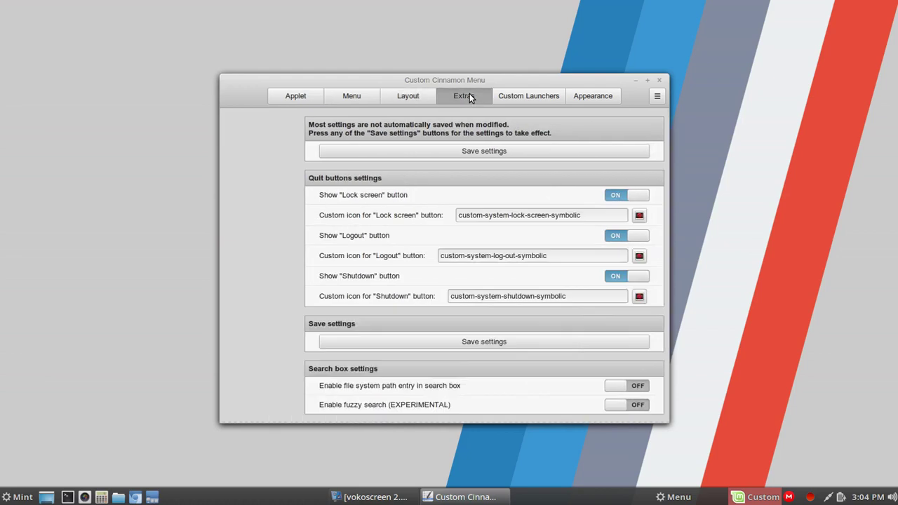
click(516, 98)
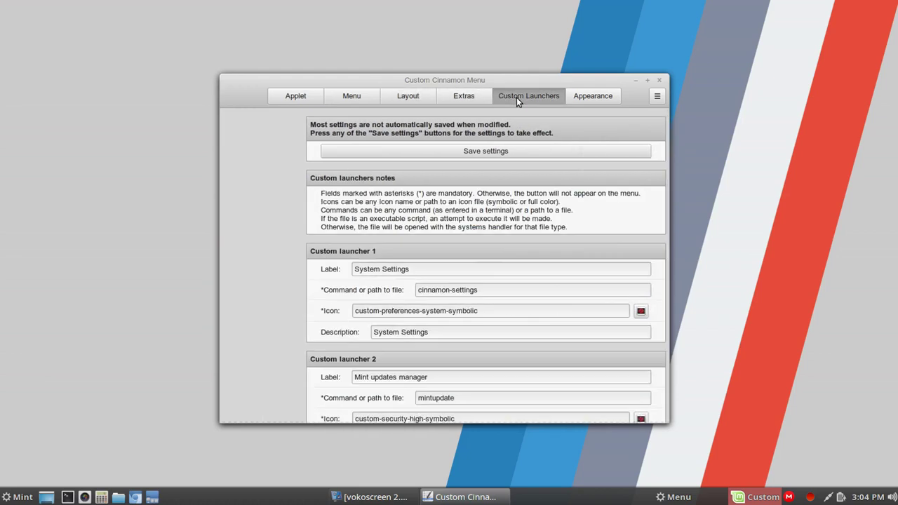
click(588, 98)
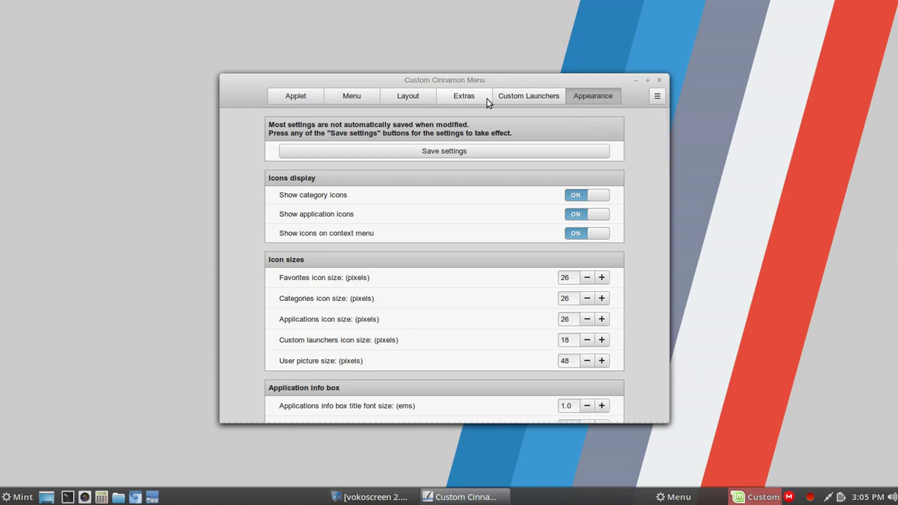
click(659, 82)
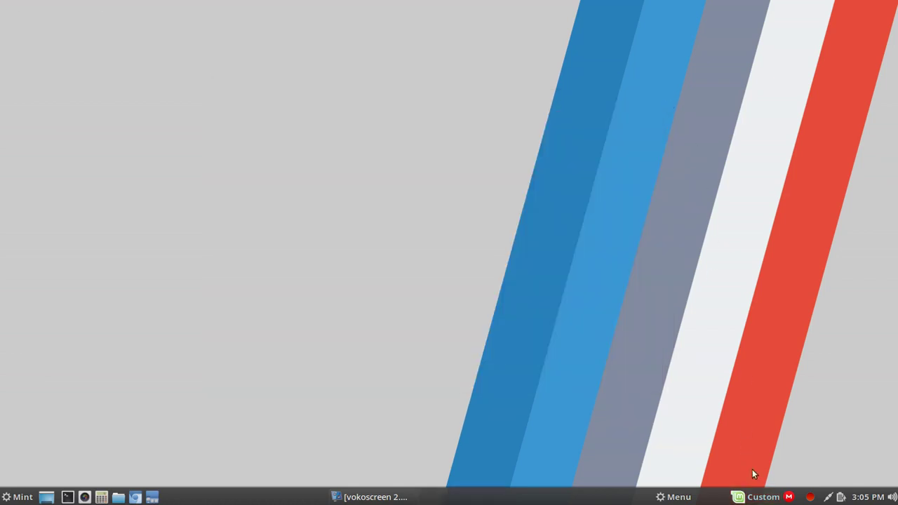
Step: View the About information of the Mint menu applet and close it
click(674, 497)
click(24, 407)
right_click(26, 501)
click(35, 440)
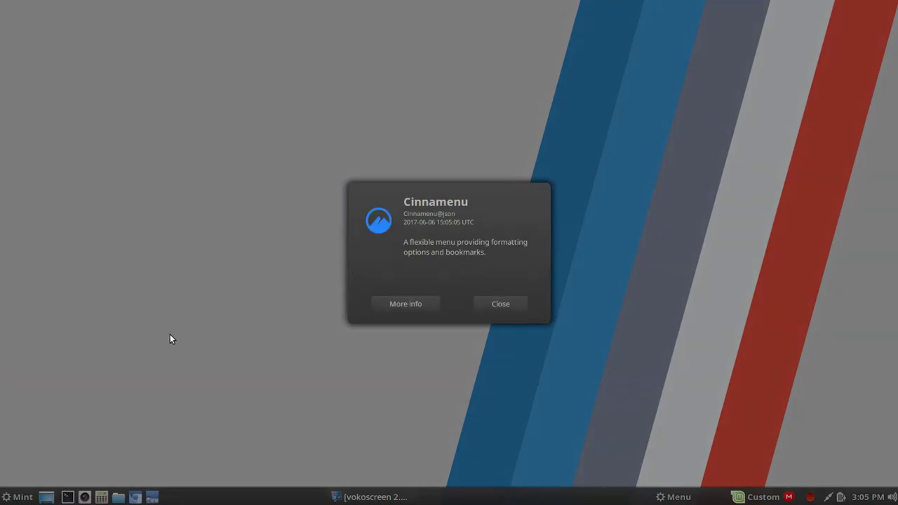
click(501, 303)
Step: Browse the Mint menu's categories from All Applications to Favorite Apps in grid view and compare them with the default Menu
click(17, 499)
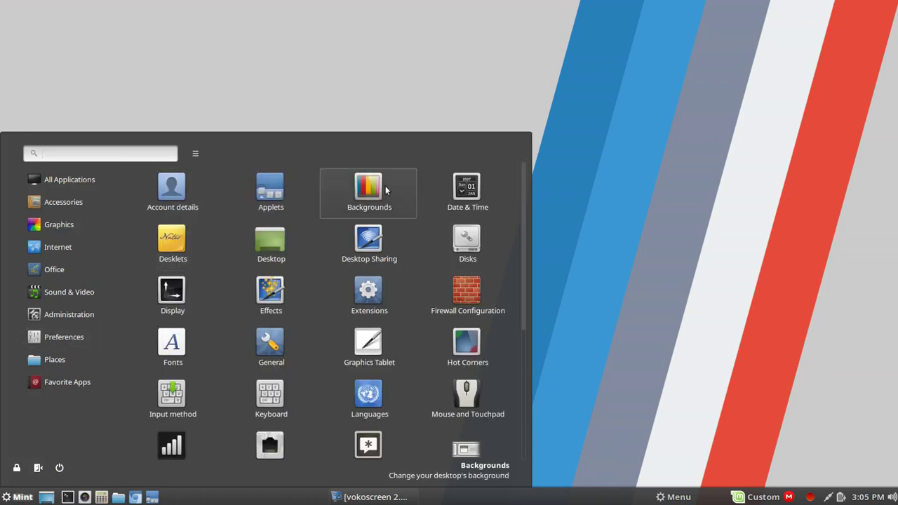
mouse_move(69, 184)
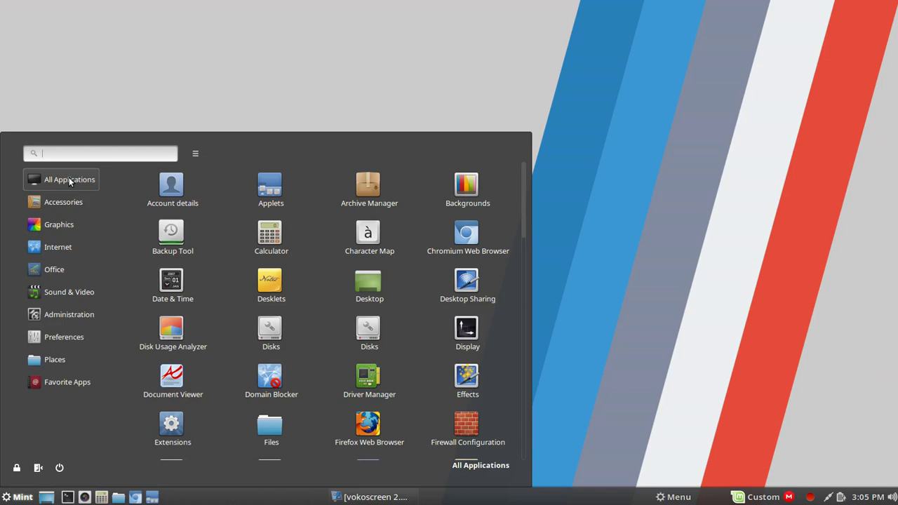
click(68, 204)
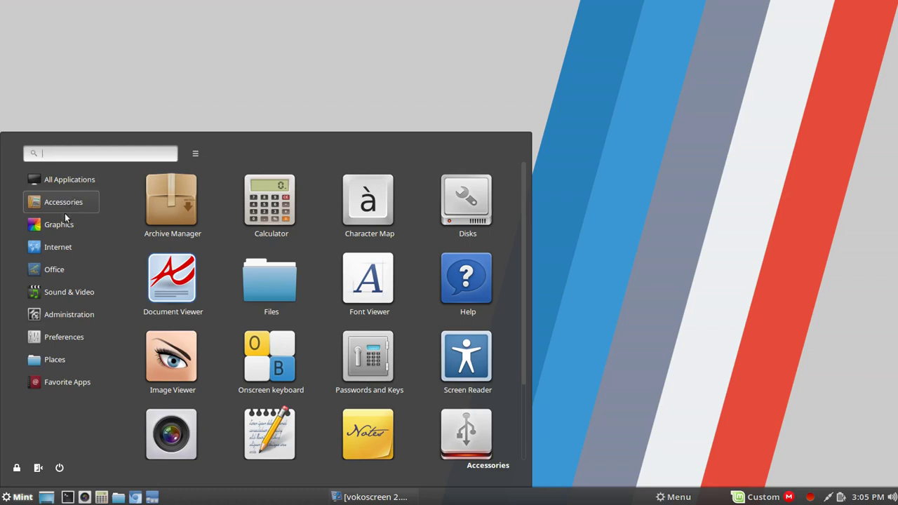
mouse_move(63, 226)
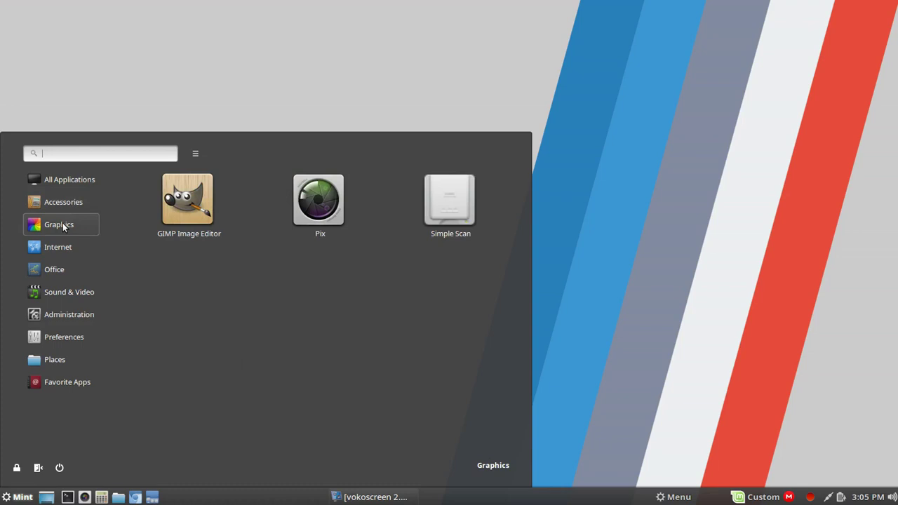
mouse_move(67, 252)
mouse_move(64, 272)
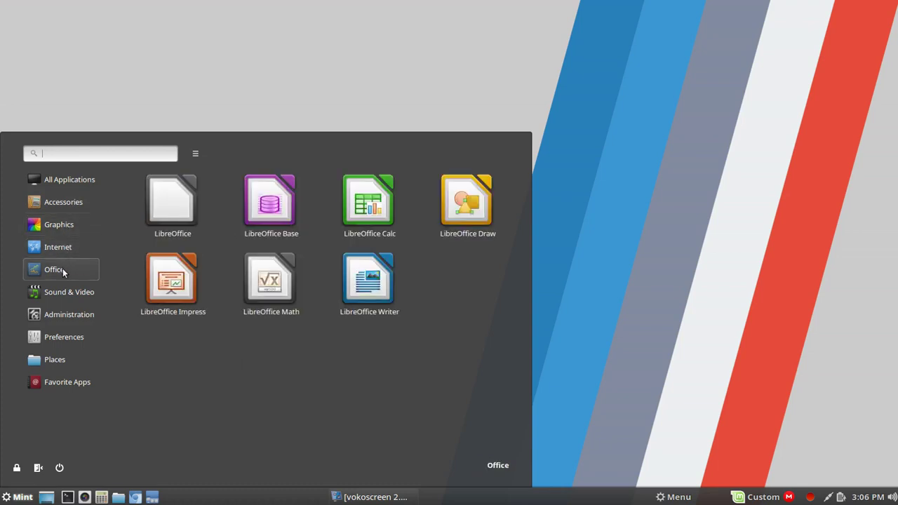
mouse_move(63, 290)
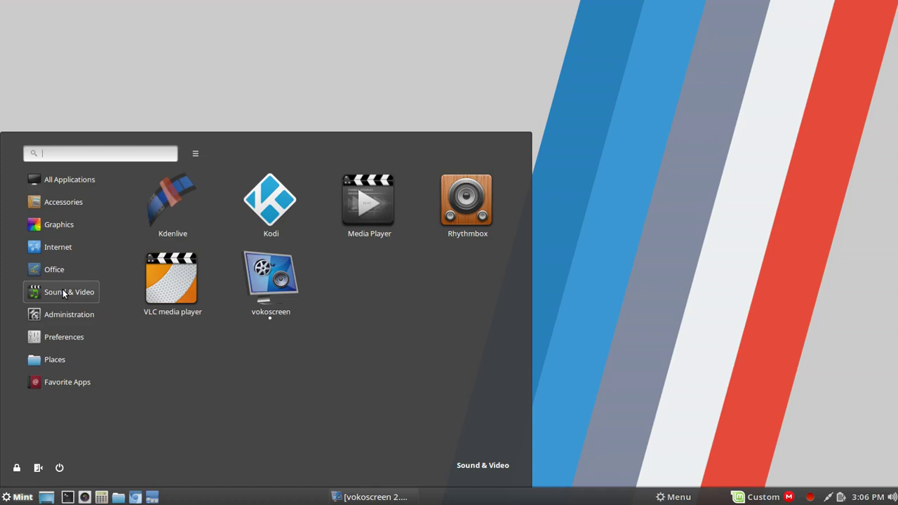
mouse_move(63, 313)
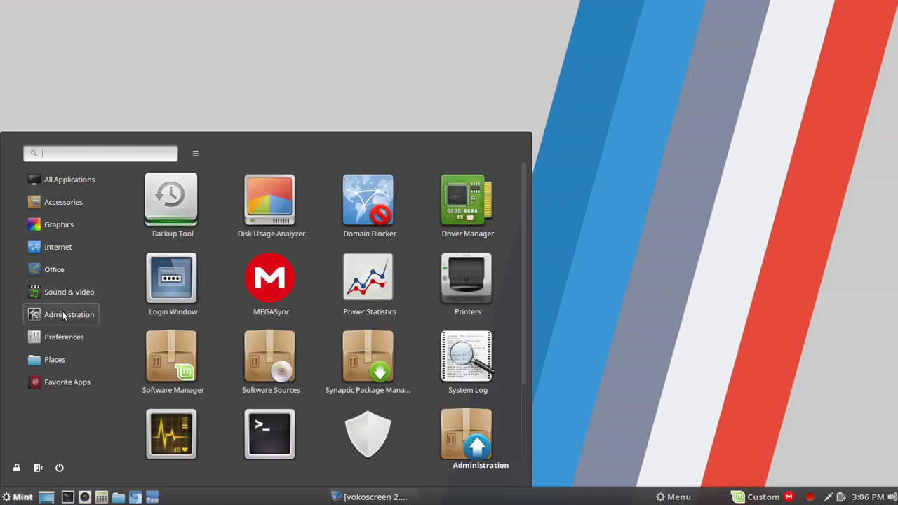
mouse_move(63, 351)
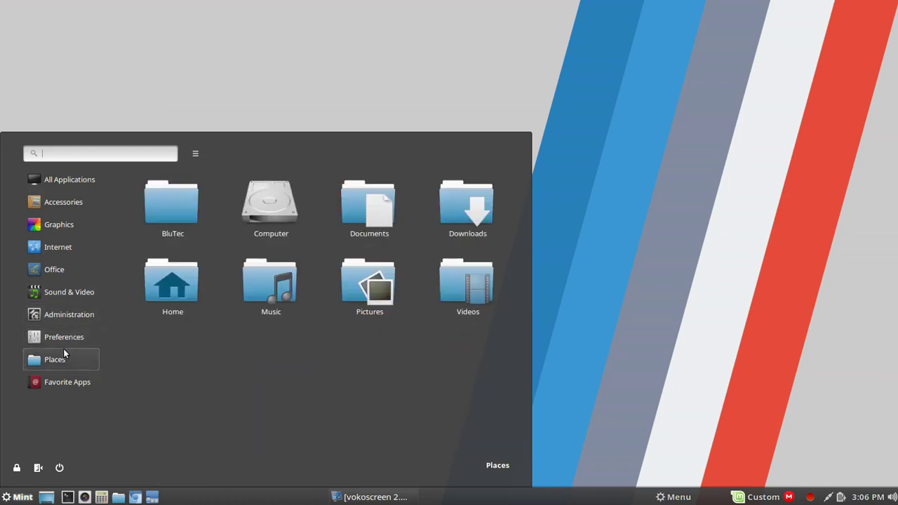
mouse_move(59, 380)
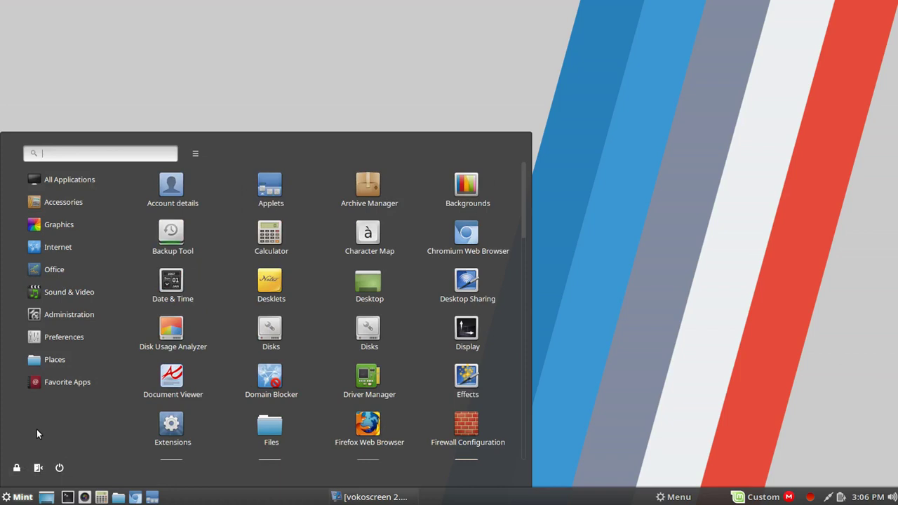
click(633, 379)
click(664, 498)
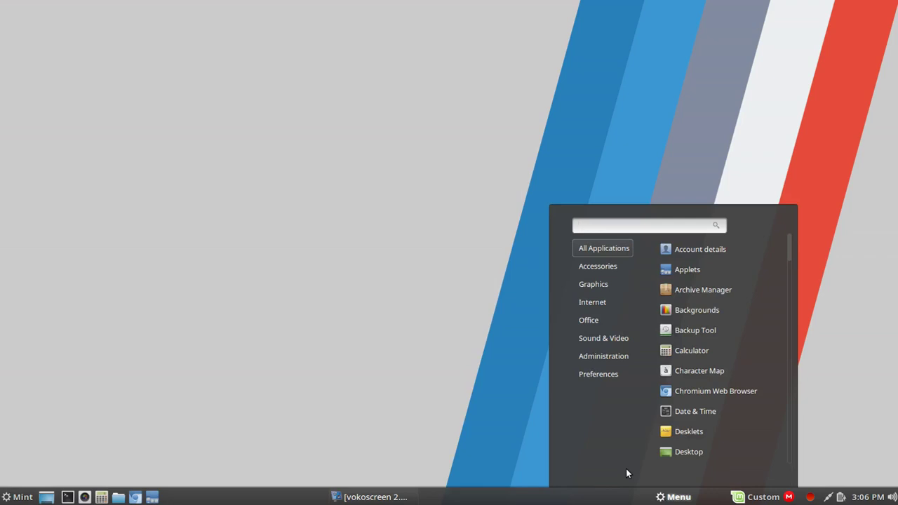
click(421, 440)
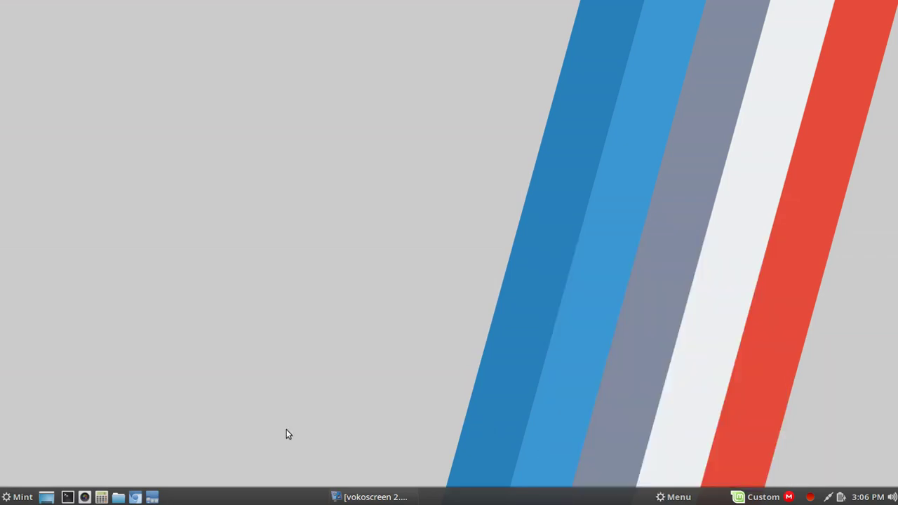
Step: Hide the Programming category in the menu editor opened from the Cinnamenu settings, and close the editor
right_click(23, 497)
click(36, 456)
click(494, 171)
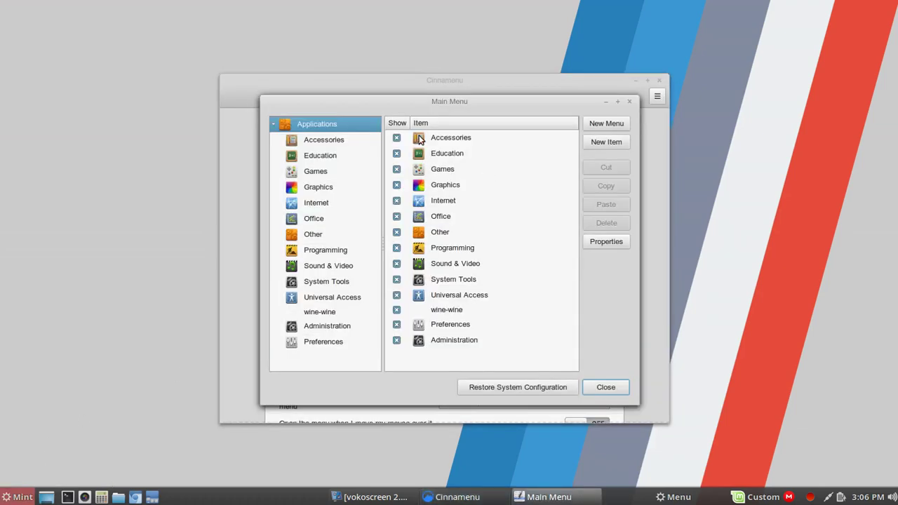
click(397, 156)
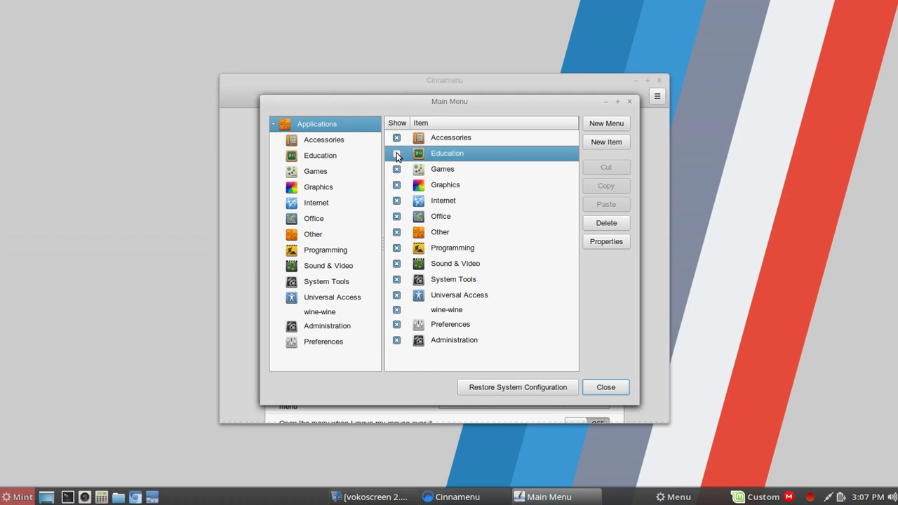
click(397, 249)
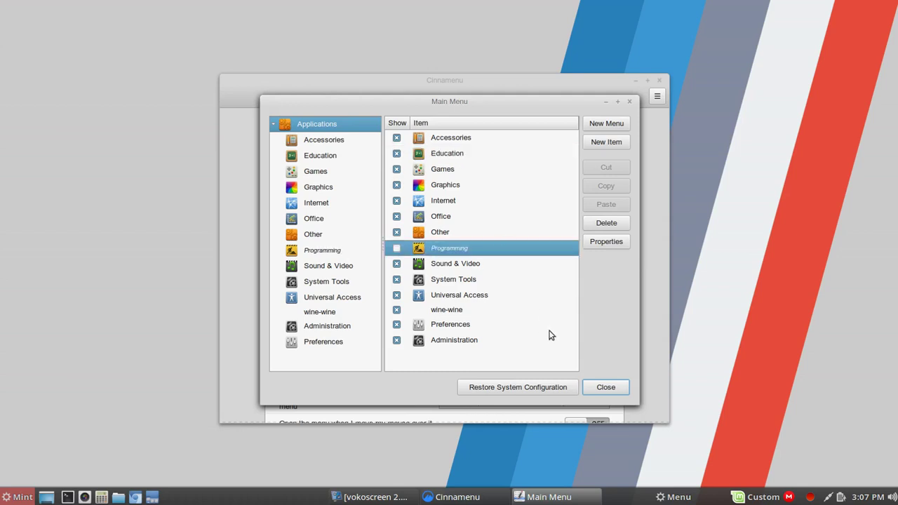
click(608, 388)
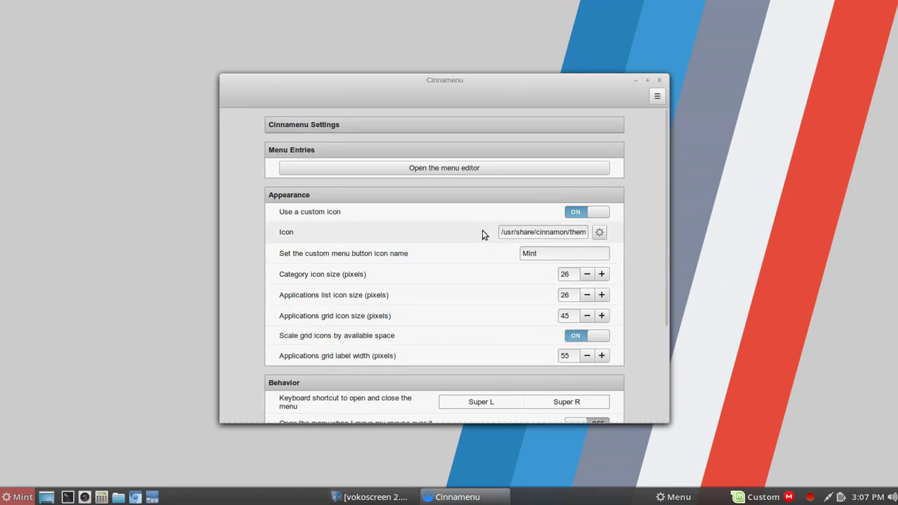
Step: Review Cinnamenu's appearance and behavior settings and set the startup applications view mode to List
scroll(483, 234, down, 5)
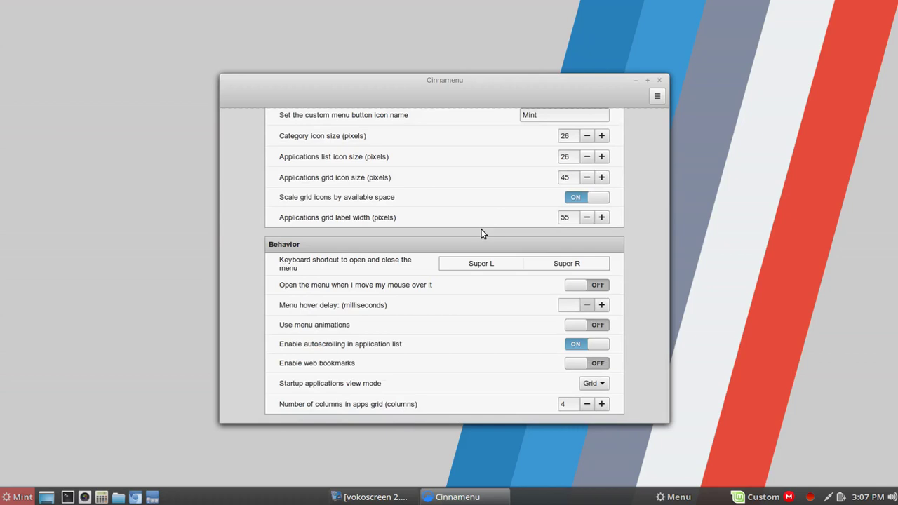
scroll(483, 235, up, 4)
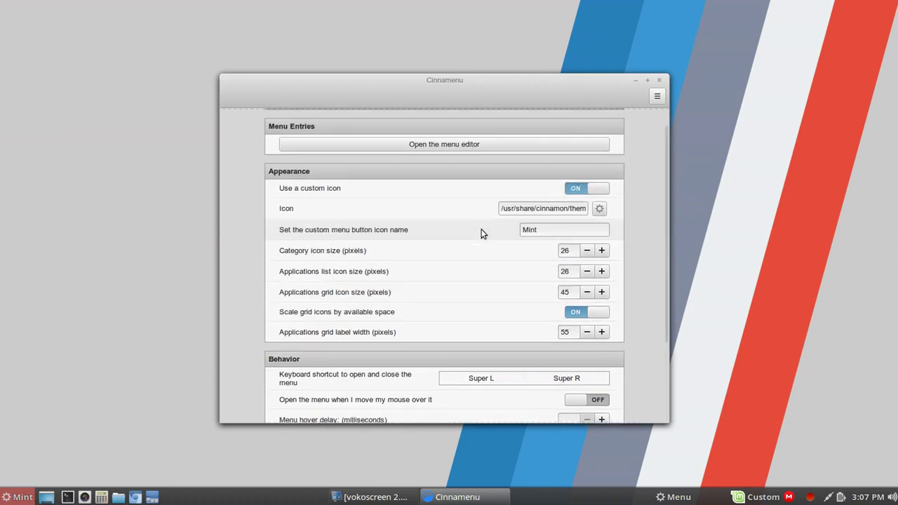
scroll(482, 235, down, 4)
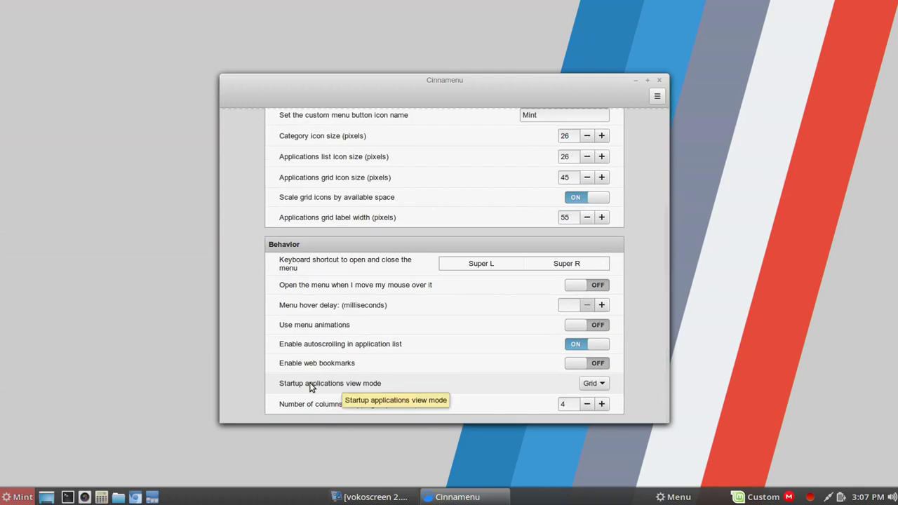
click(602, 385)
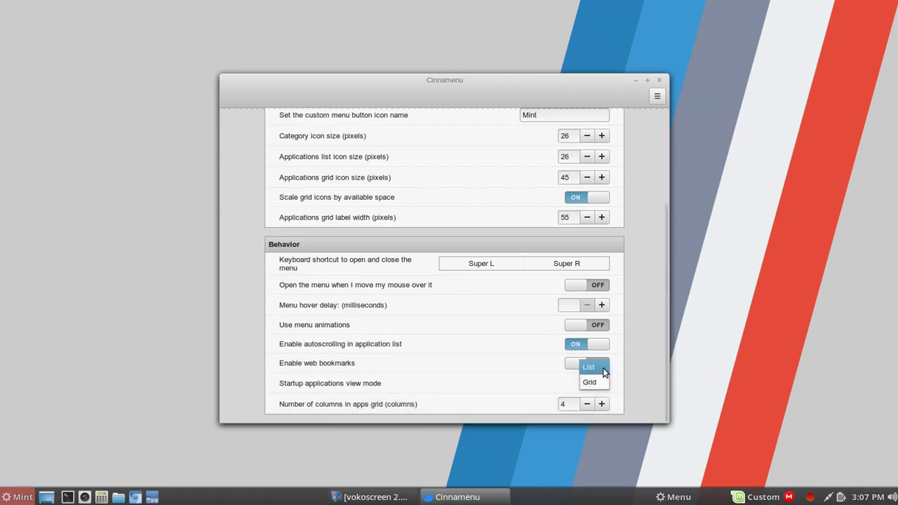
click(603, 372)
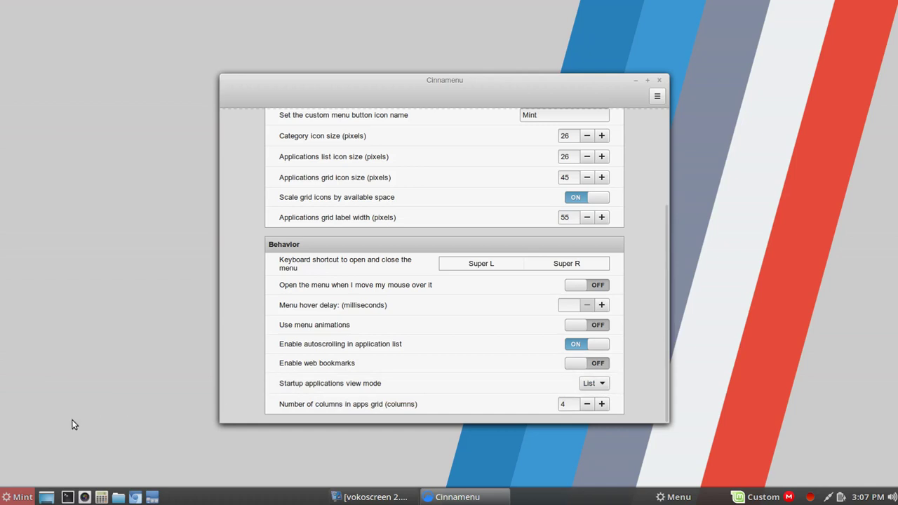
Step: Check the Mint menu's categories in list view and compare its layout with the default Menu
click(16, 497)
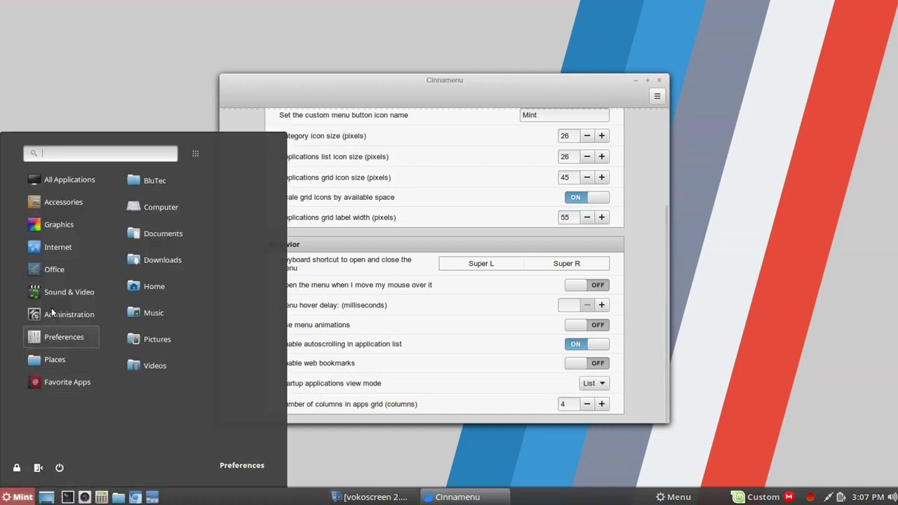
mouse_move(59, 181)
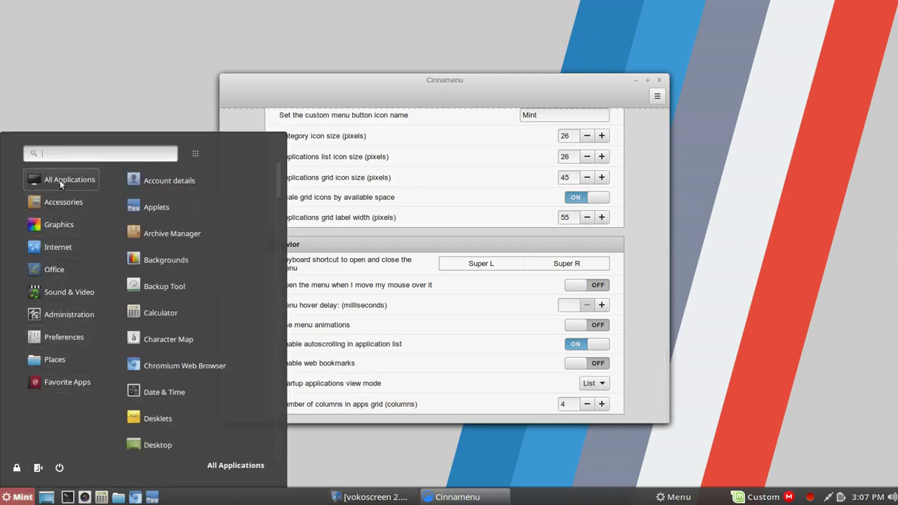
mouse_move(55, 383)
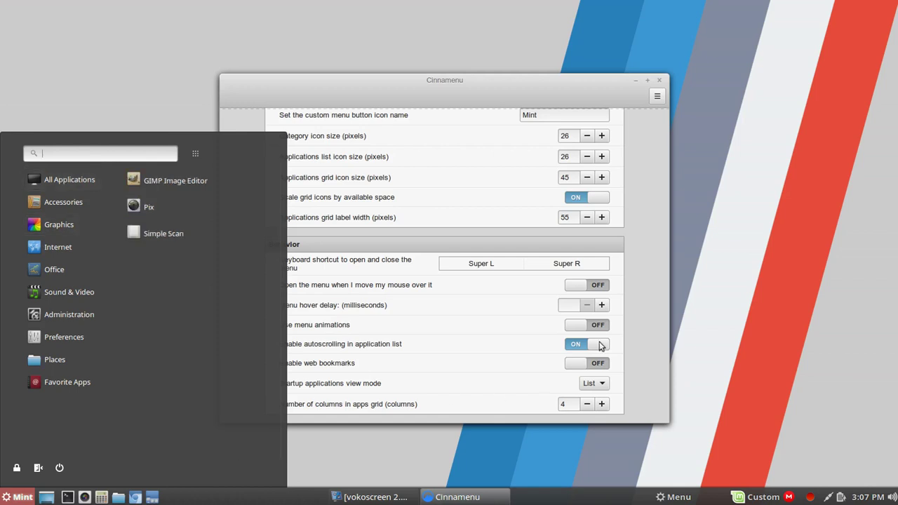
click(723, 365)
click(672, 498)
click(672, 498)
click(671, 498)
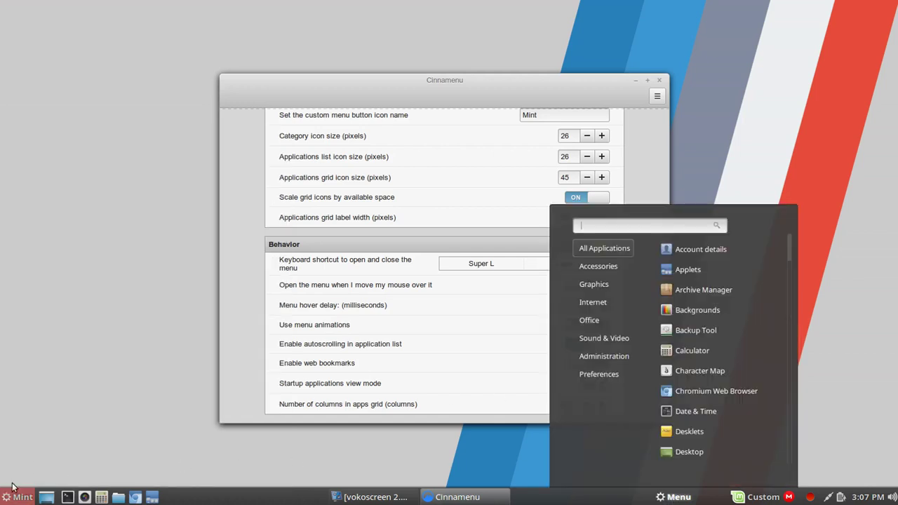
click(66, 403)
Step: Look through the All Applications list in the Mint menu
click(5, 496)
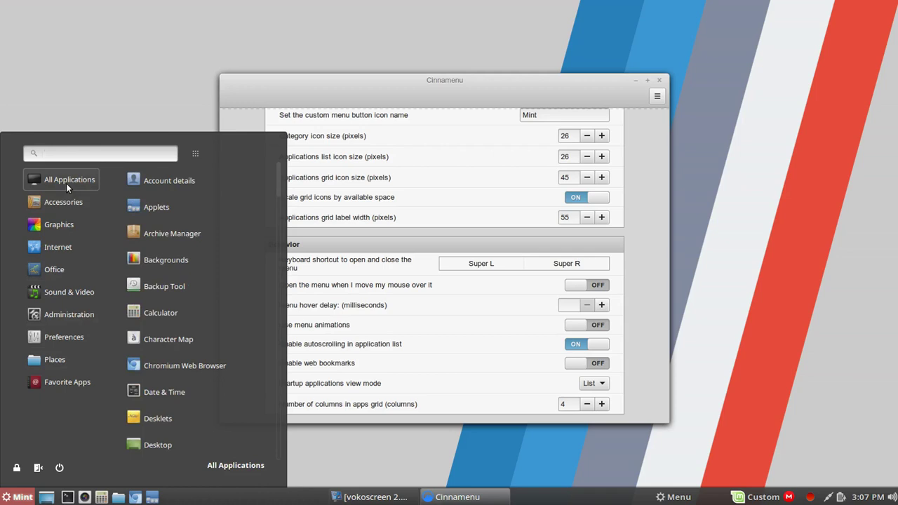
scroll(257, 223, down, 7)
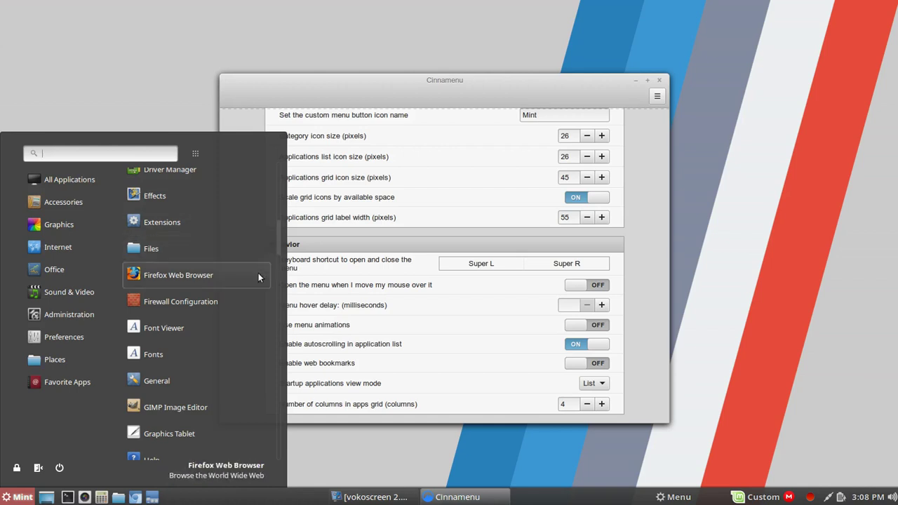
scroll(242, 312, down, 10)
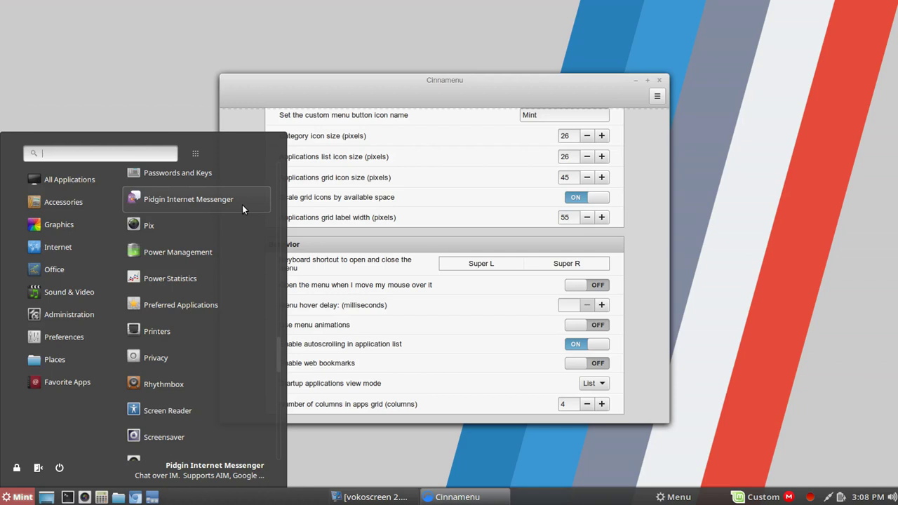
Step: Browse further down the Mint menu's All Applications list to Startup Applications
key(Down)
key(Down)
key(Down)
key(Down)
key(Down)
key(Down)
key(Down)
key(Down)
key(Down)
key(Down)
key(Down)
key(Down)
key(Down)
key(Down)
key(Down)
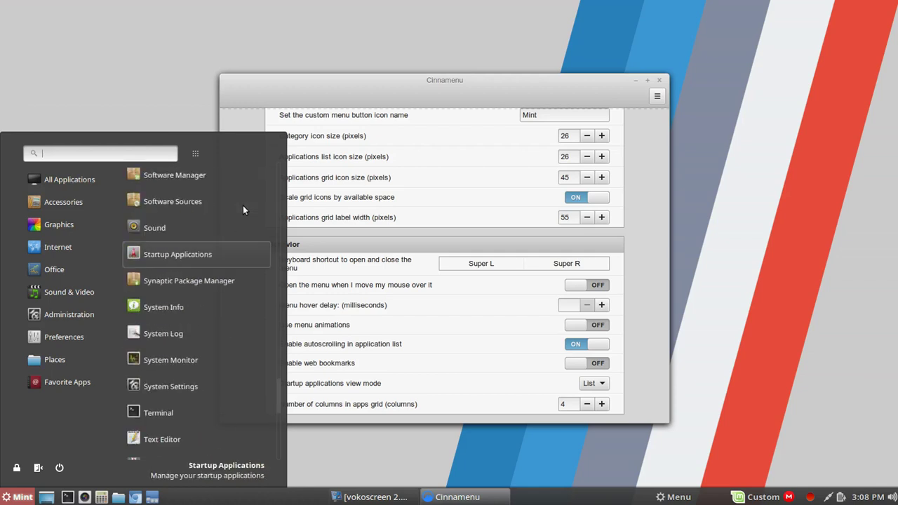
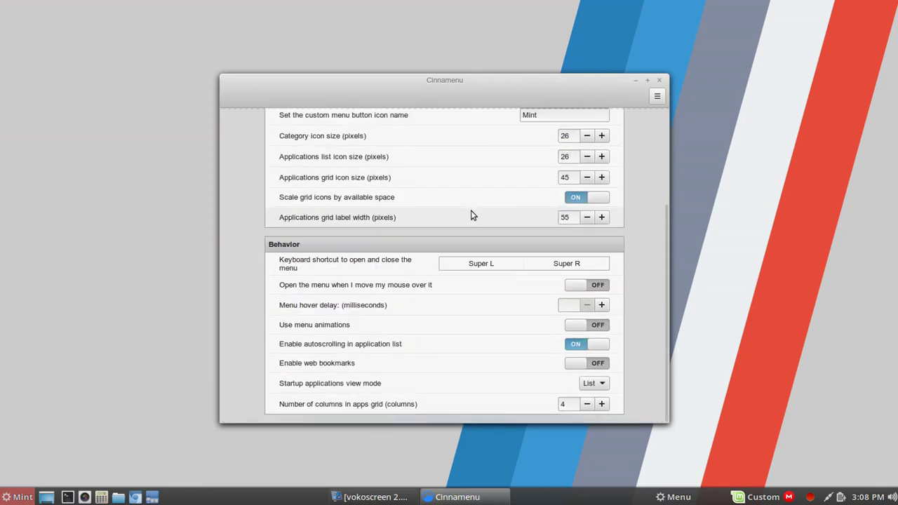
Step: Turn off scaling grid icons by available space in the Cinnamenu appearance settings
scroll(471, 211, up, 2)
scroll(471, 215, up, 2)
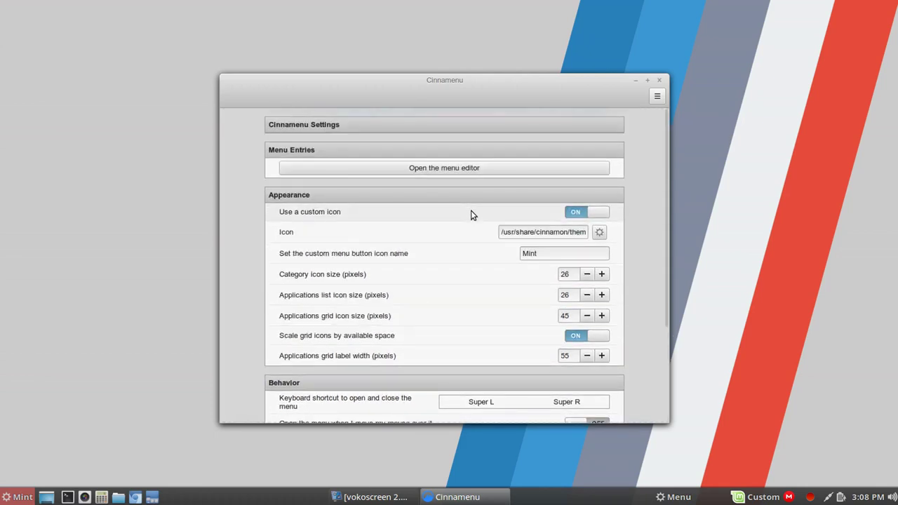
scroll(470, 214, down, 1)
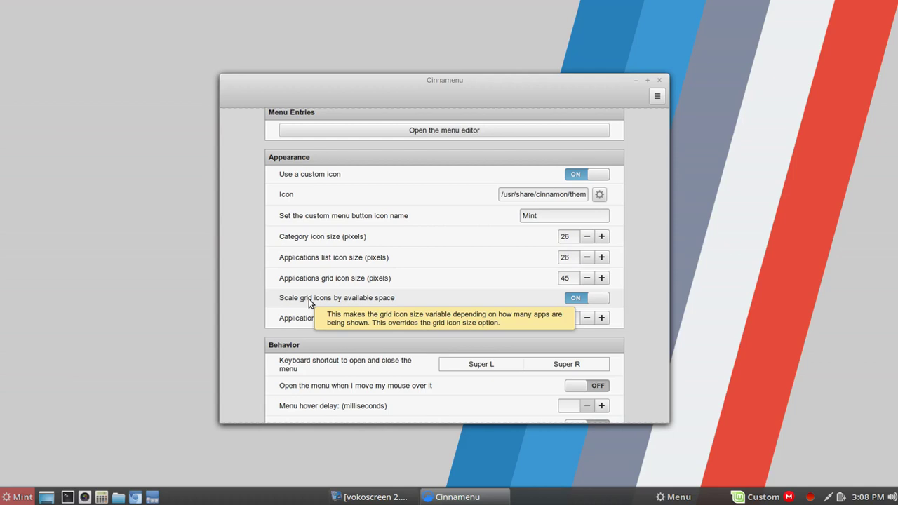
click(580, 300)
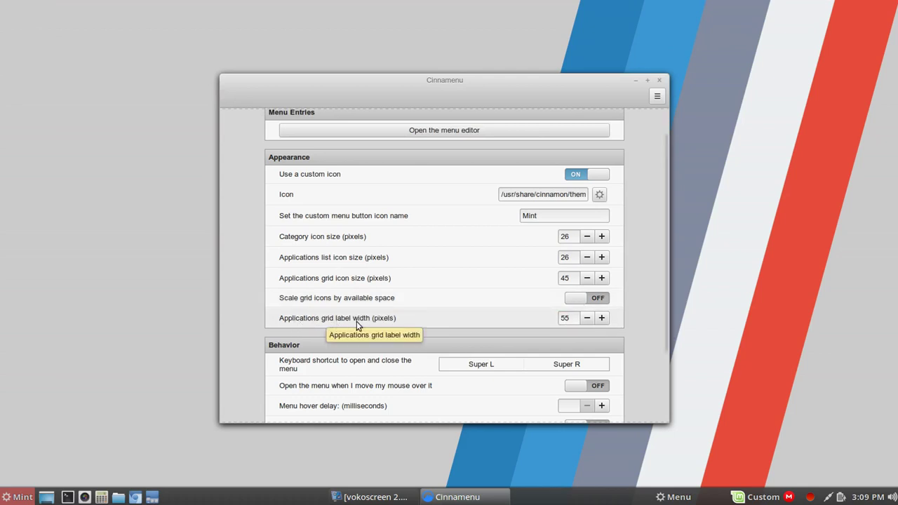
Step: Set the applications grid label width to 42 pixels
click(588, 318)
click(588, 319)
click(588, 318)
double_click(587, 319)
double_click(588, 318)
click(588, 319)
double_click(588, 319)
click(587, 319)
double_click(587, 318)
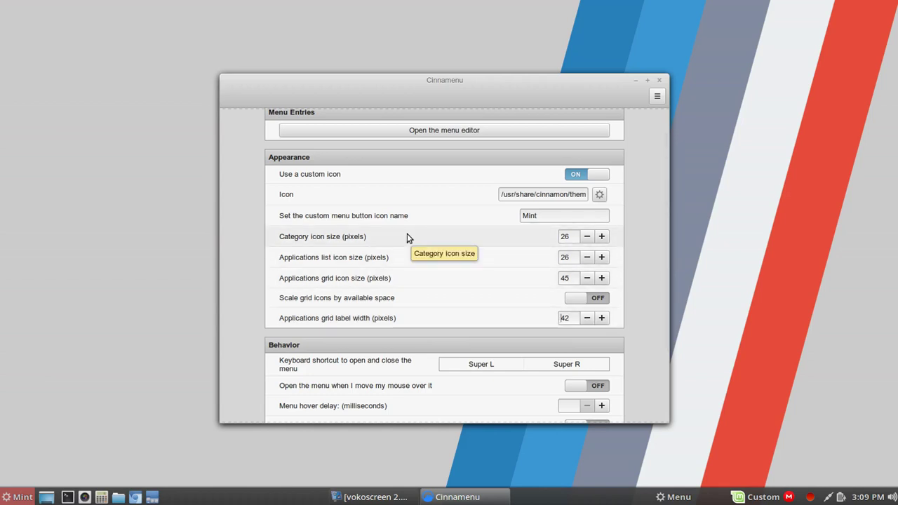
Step: Set the number of columns in the apps grid to 3
scroll(508, 319, down, 3)
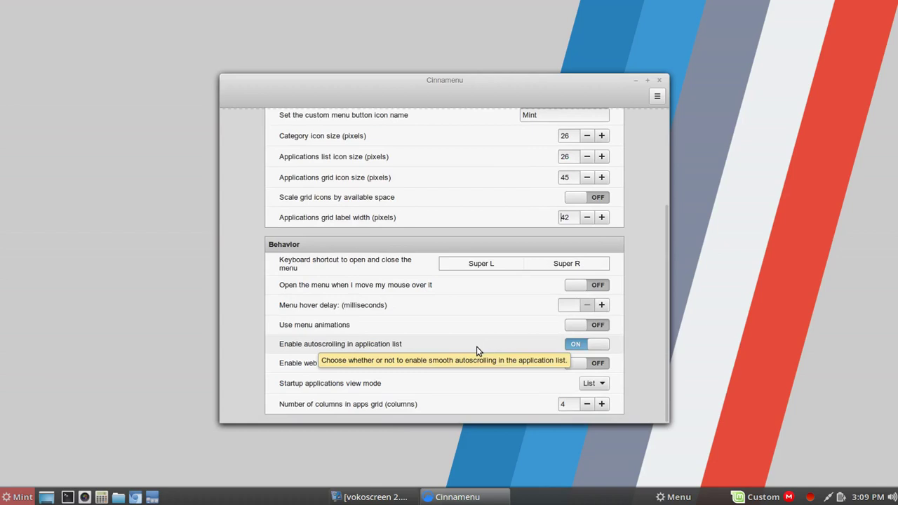
click(587, 404)
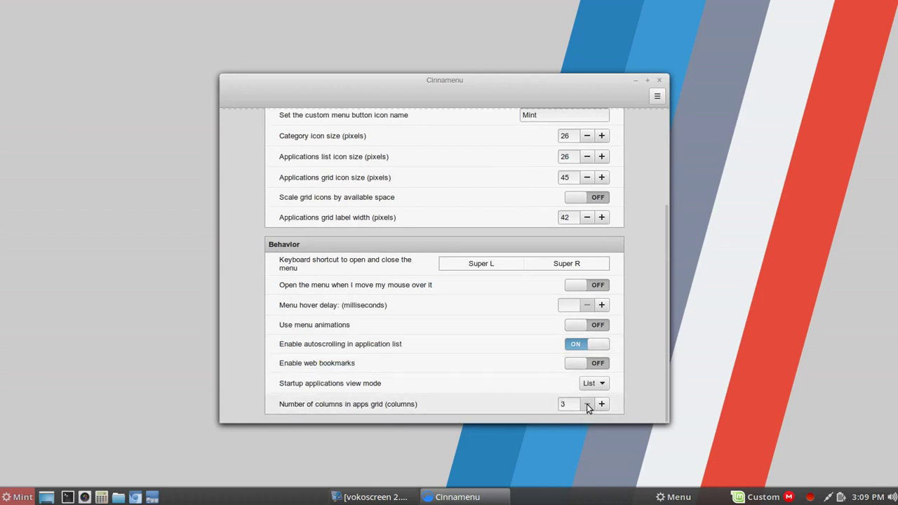
click(601, 406)
click(601, 406)
click(602, 405)
click(601, 407)
click(587, 405)
click(586, 405)
click(587, 405)
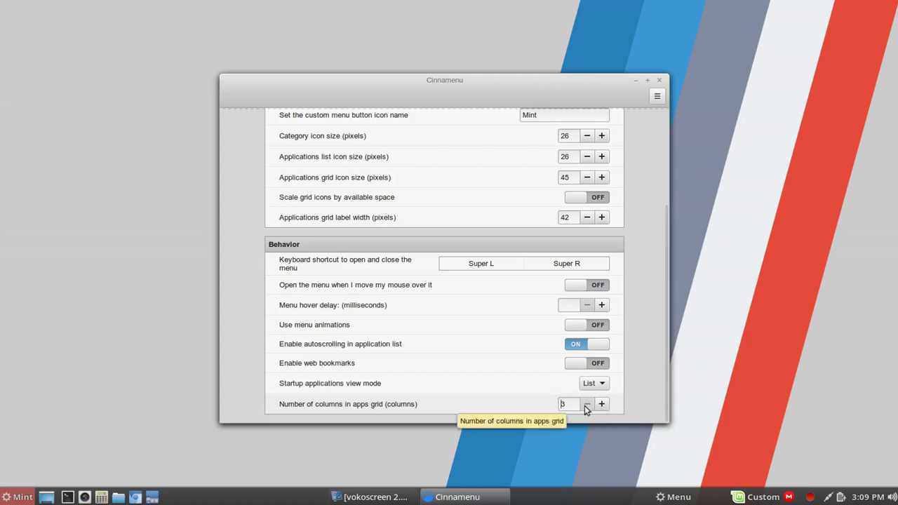
click(586, 405)
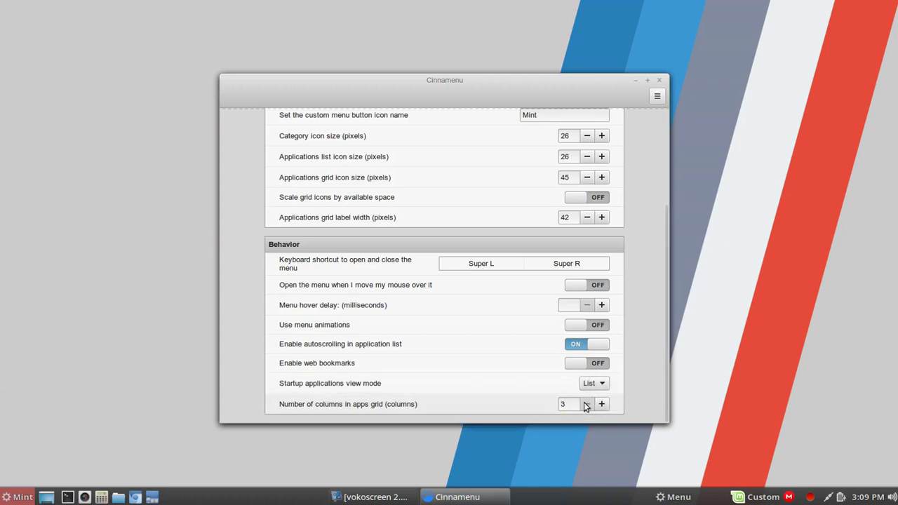
Step: Set Cinnamenu's category icon size to 16 pixels
scroll(511, 223, up, 4)
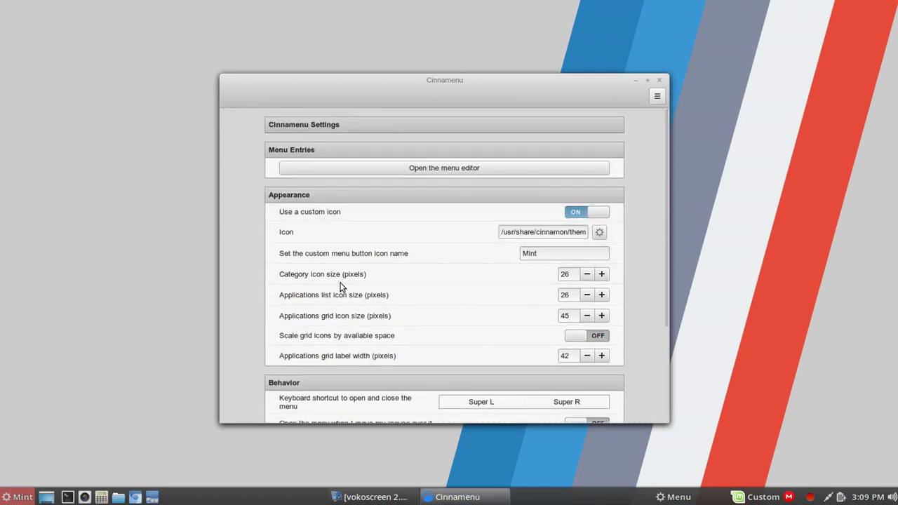
click(588, 275)
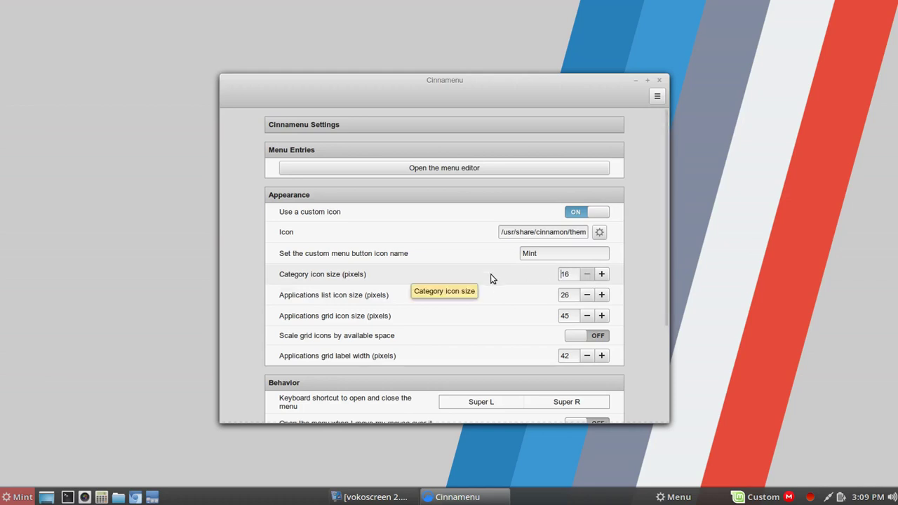
scroll(500, 330, down, 4)
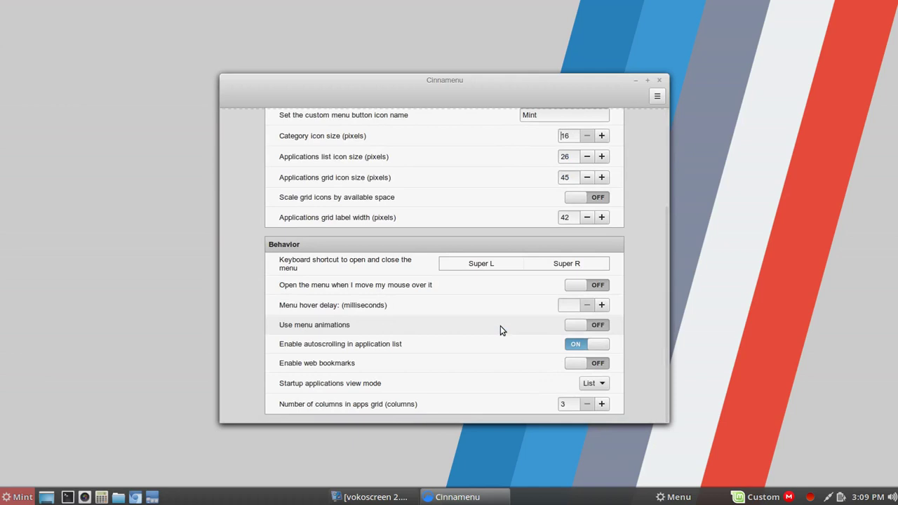
scroll(500, 327, up, 4)
Step: Try to assign Super L as Cinnamenu's open-and-close shortcut and test which menu it opens
scroll(500, 327, down, 4)
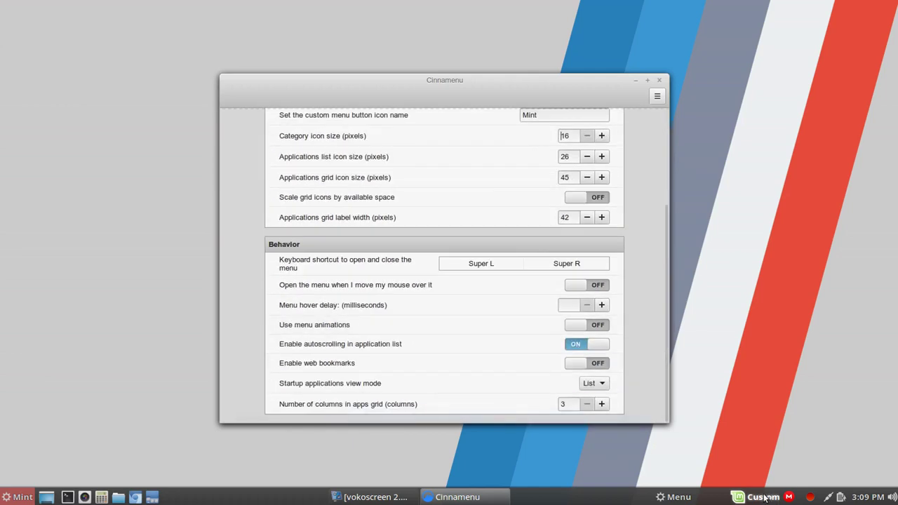
click(482, 268)
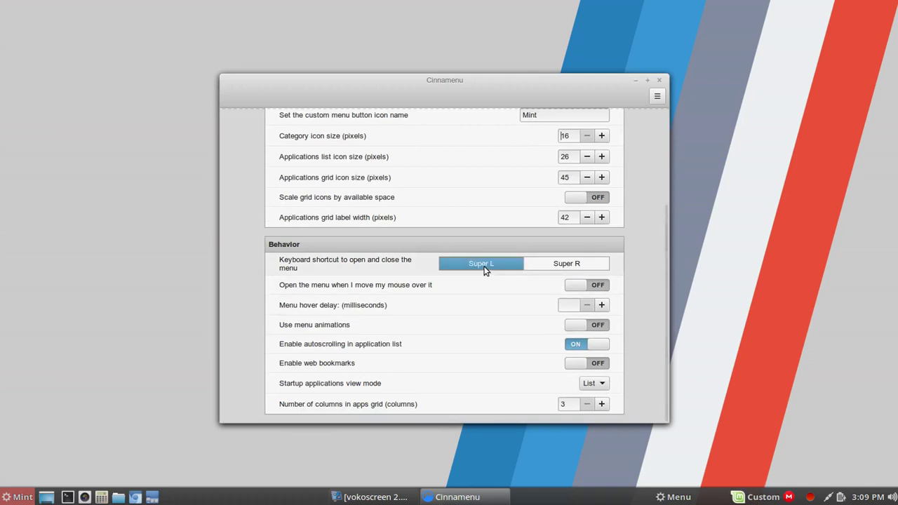
key(super)
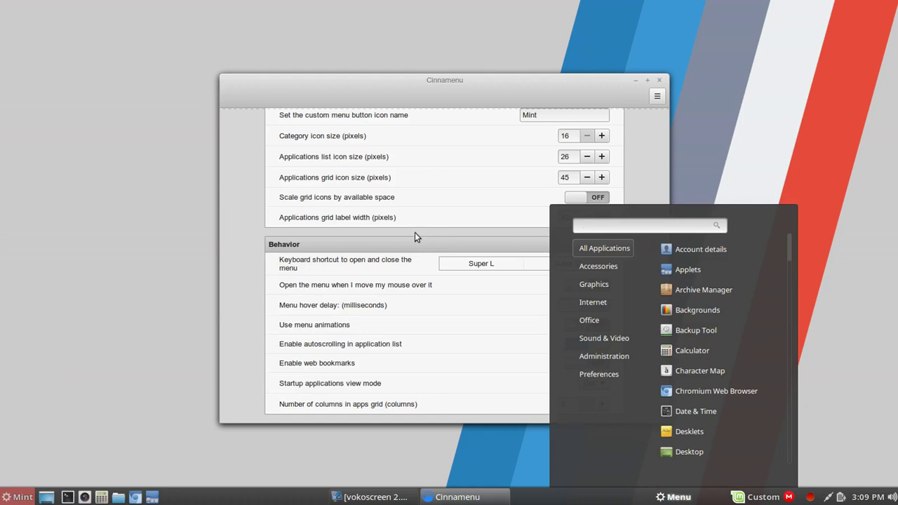
key(super)
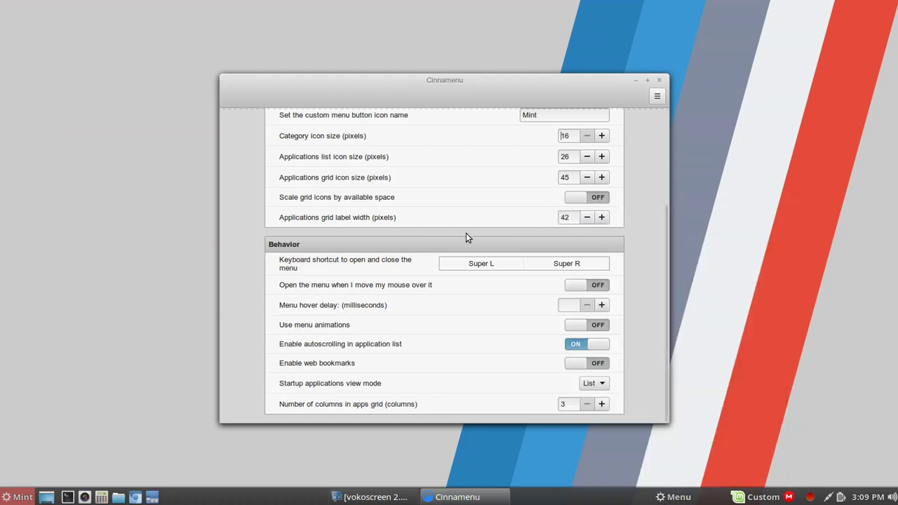
Step: Open the Mint menu and check the category icons at their reduced size
scroll(466, 233, up, 2)
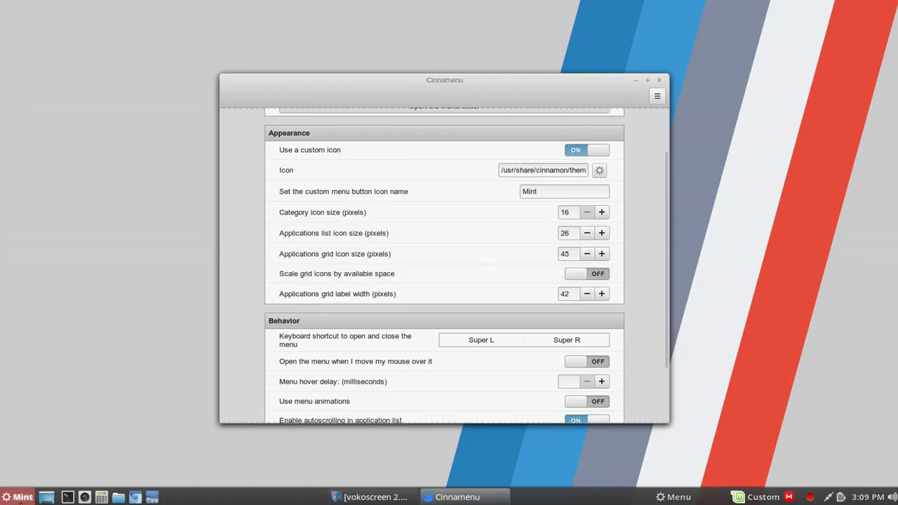
click(21, 498)
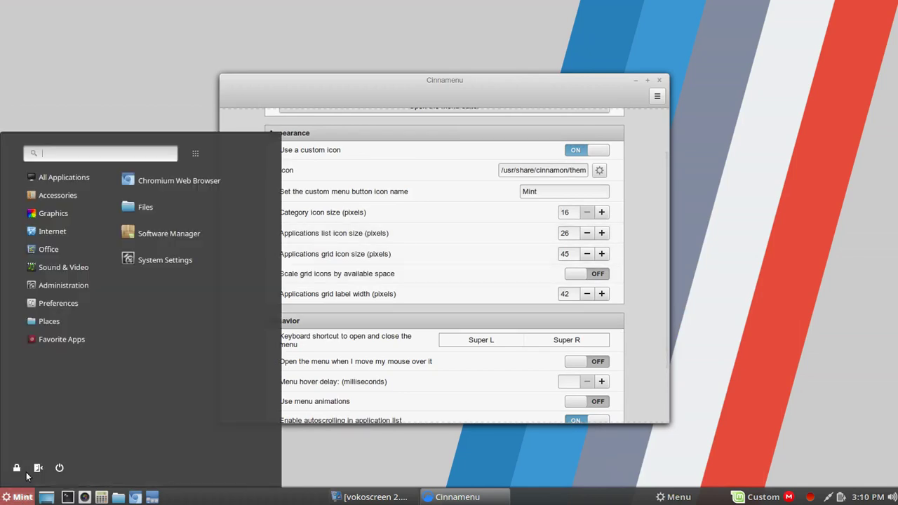
mouse_move(36, 180)
mouse_move(63, 341)
mouse_move(69, 188)
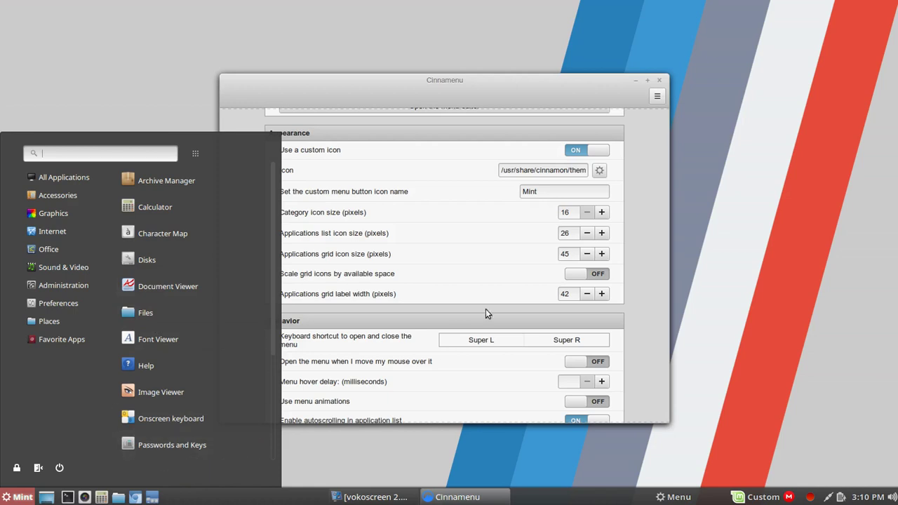
Step: Set Cinnamenu's category icon size to 34 pixels
click(607, 214)
scroll(607, 214, up, 13)
scroll(607, 217, up, 5)
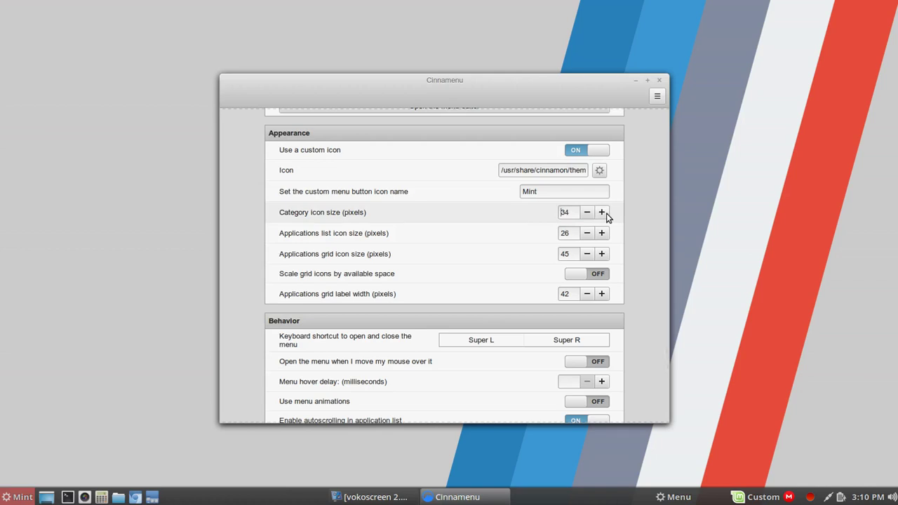
Step: Check the enlarged category icons in the Mint menu, and close the Cinnamenu settings
click(23, 497)
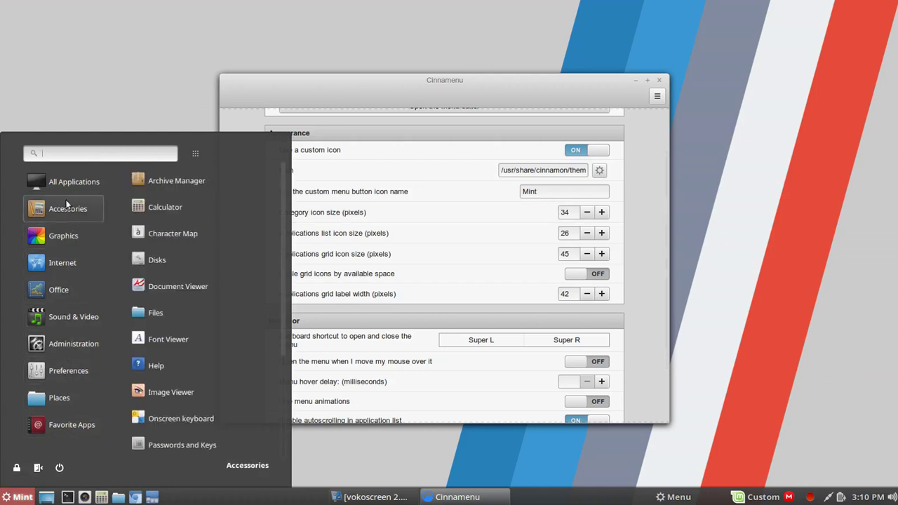
mouse_move(58, 426)
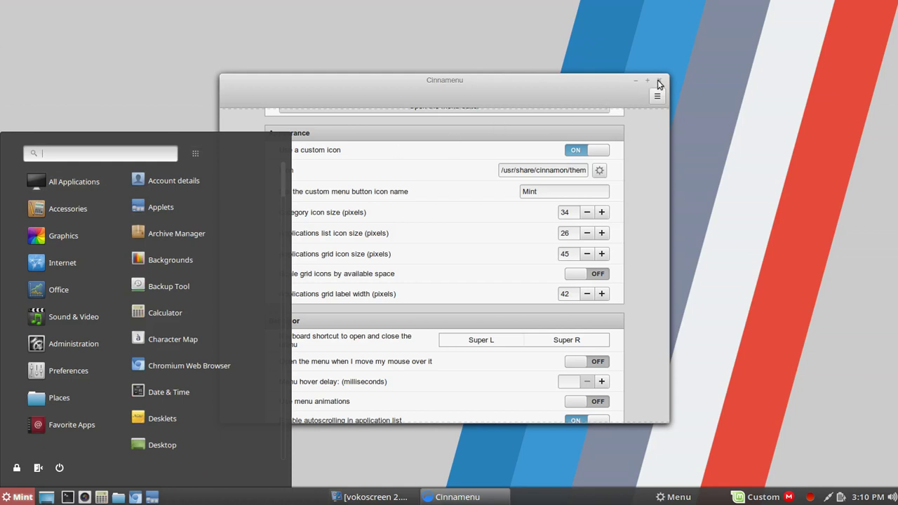
key(Escape)
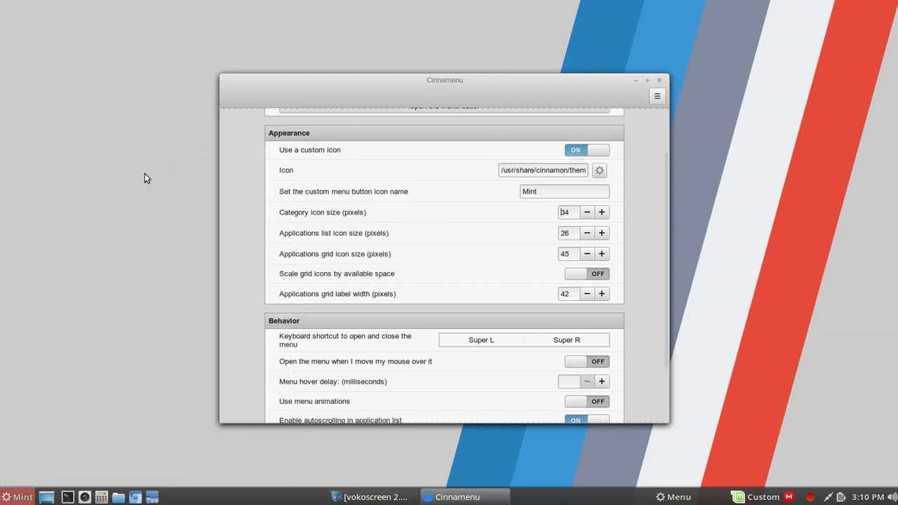
click(659, 80)
Step: Switch the Mint menu to grid view, look through its categories from Graphics to Favorite Apps, and close it
click(24, 497)
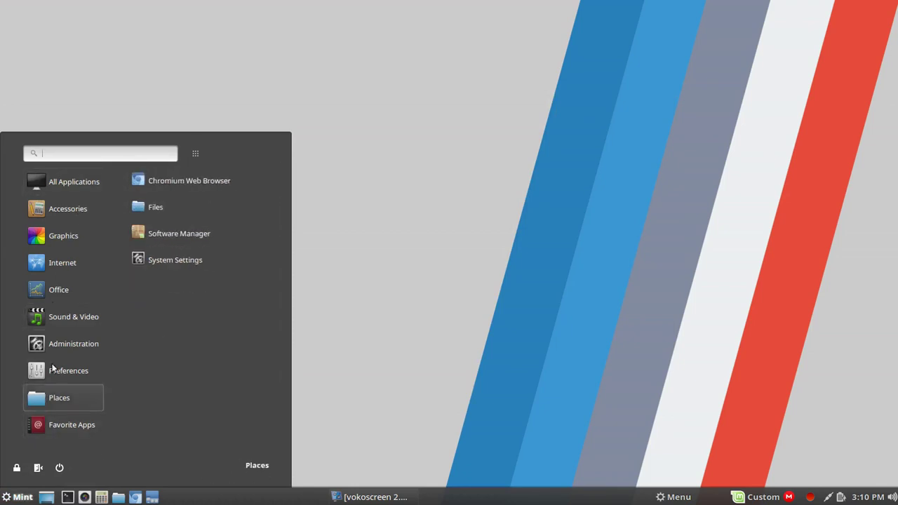
click(195, 154)
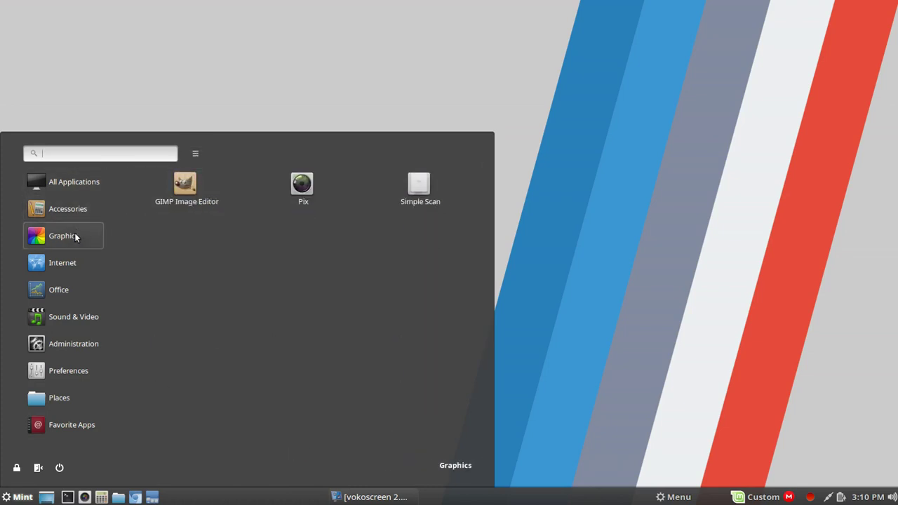
mouse_move(67, 263)
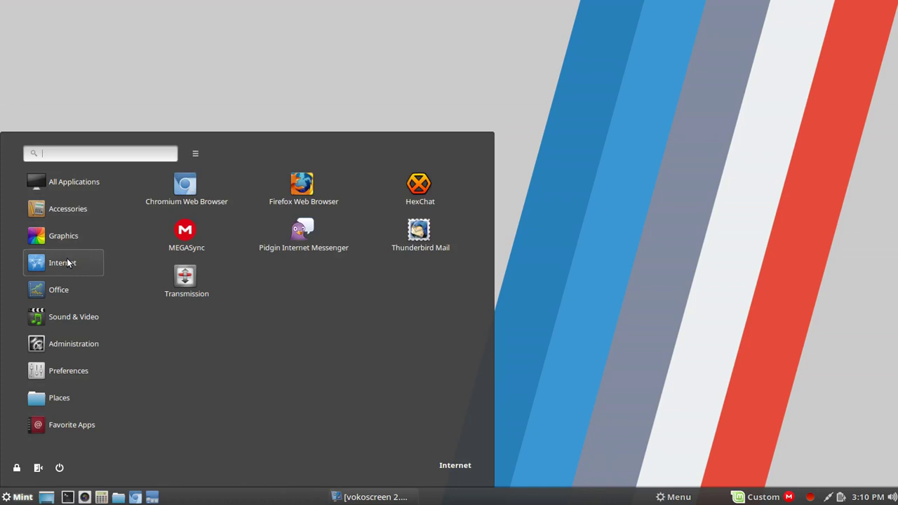
mouse_move(70, 288)
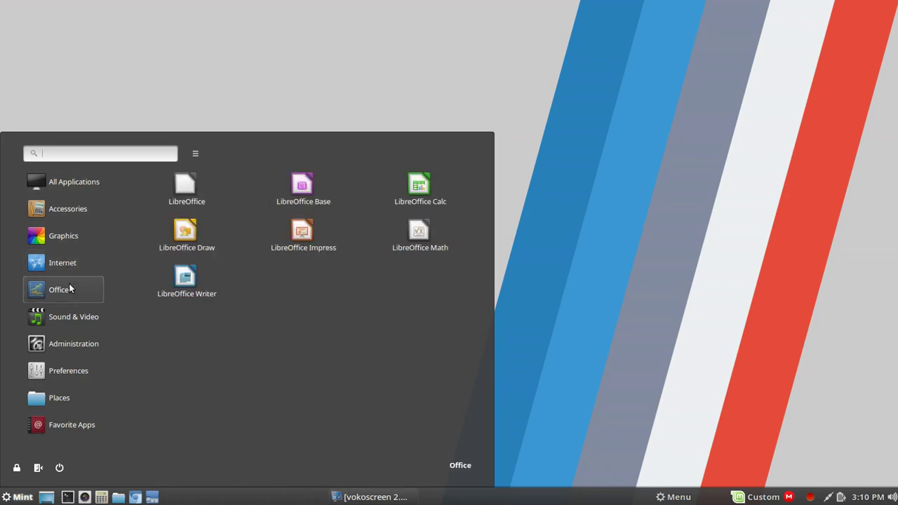
mouse_move(74, 315)
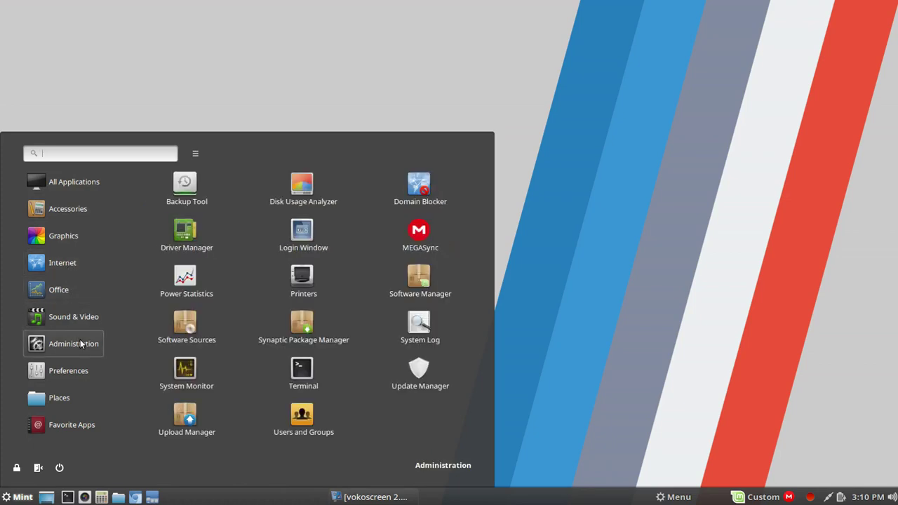
mouse_move(81, 400)
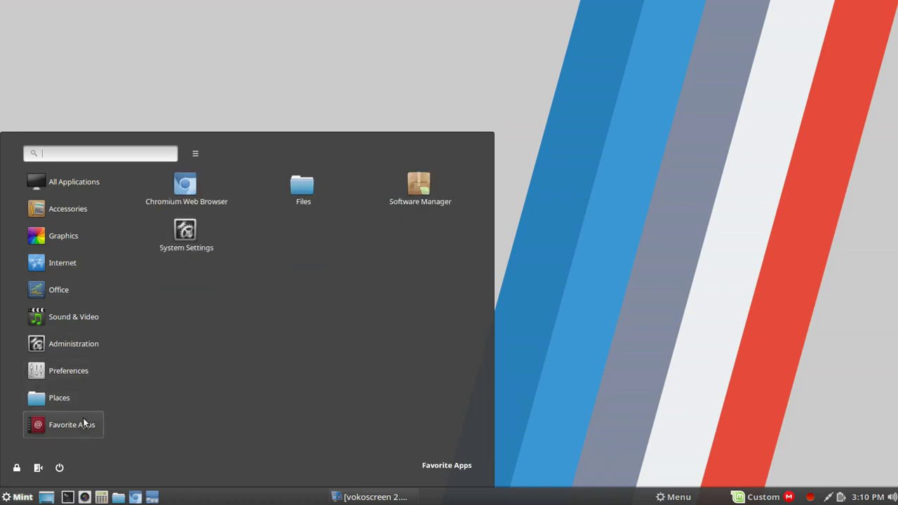
click(539, 345)
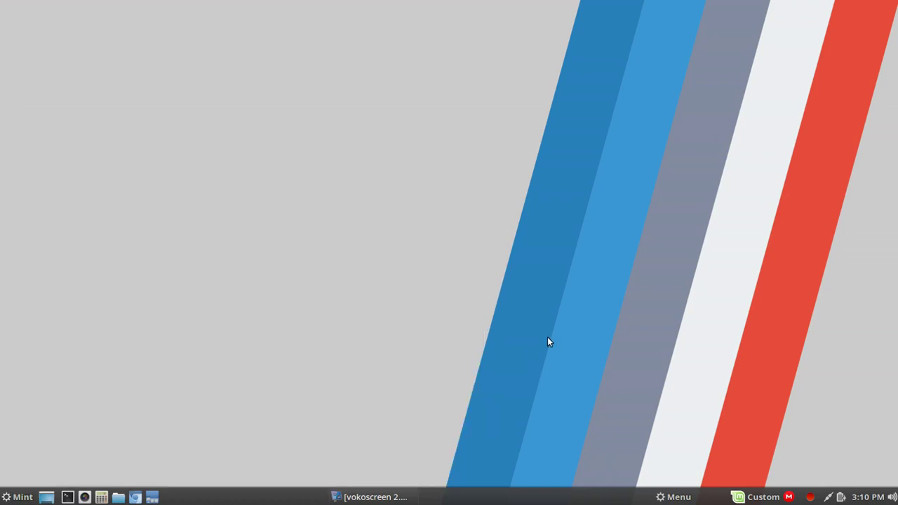